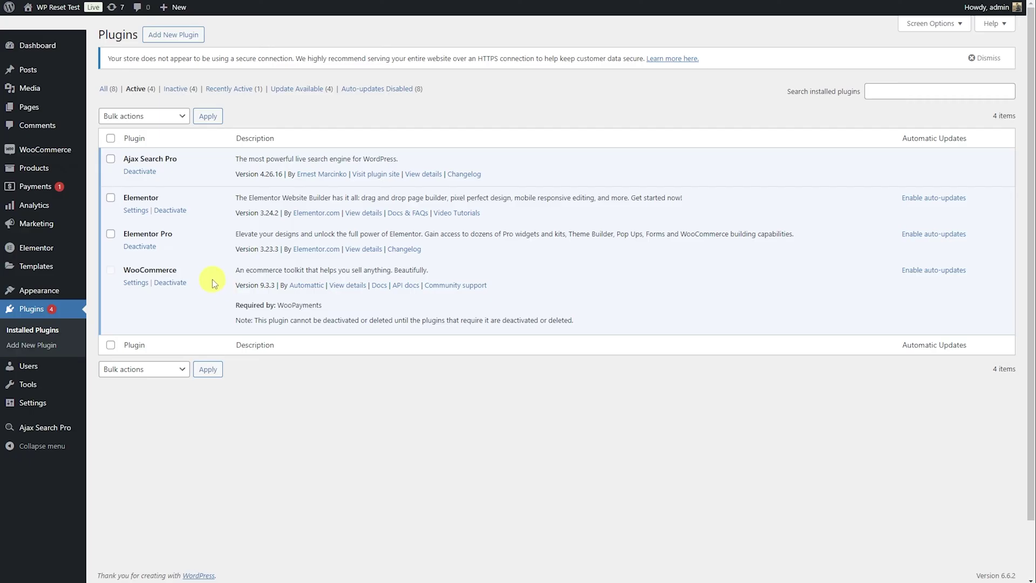
Create a new Ajax Search Pro search instance named 'Product Search'
left_click(54, 428)
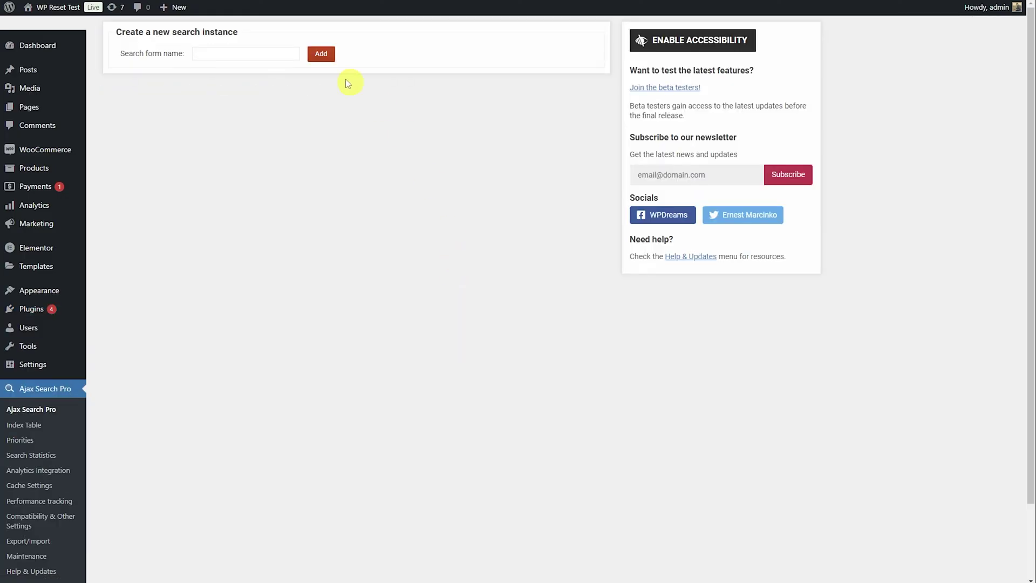
left_click(267, 54)
left_click(269, 136)
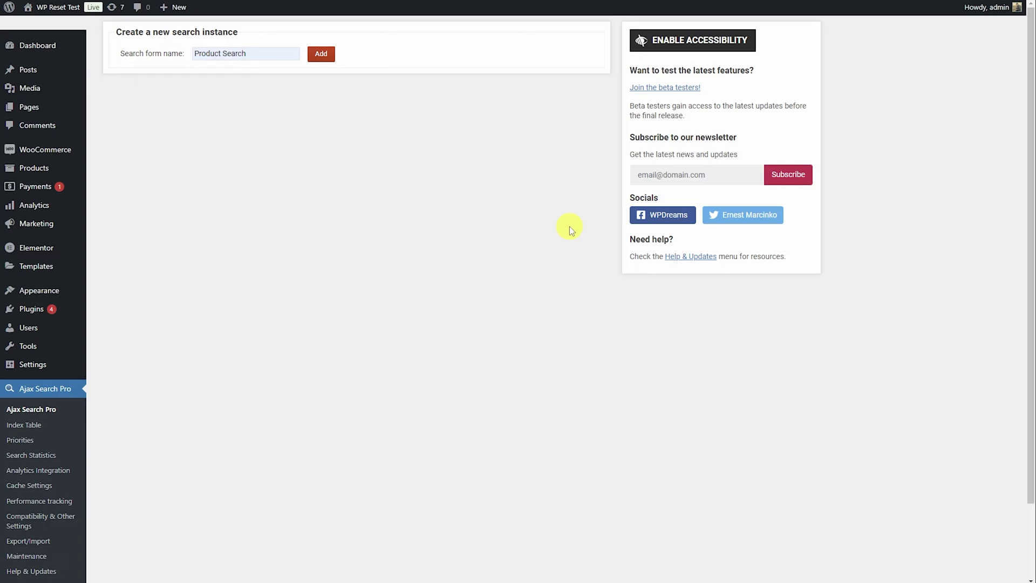
Make Product Search search only Products, removing Posts and Pages from the searched post types
left_click(125, 173)
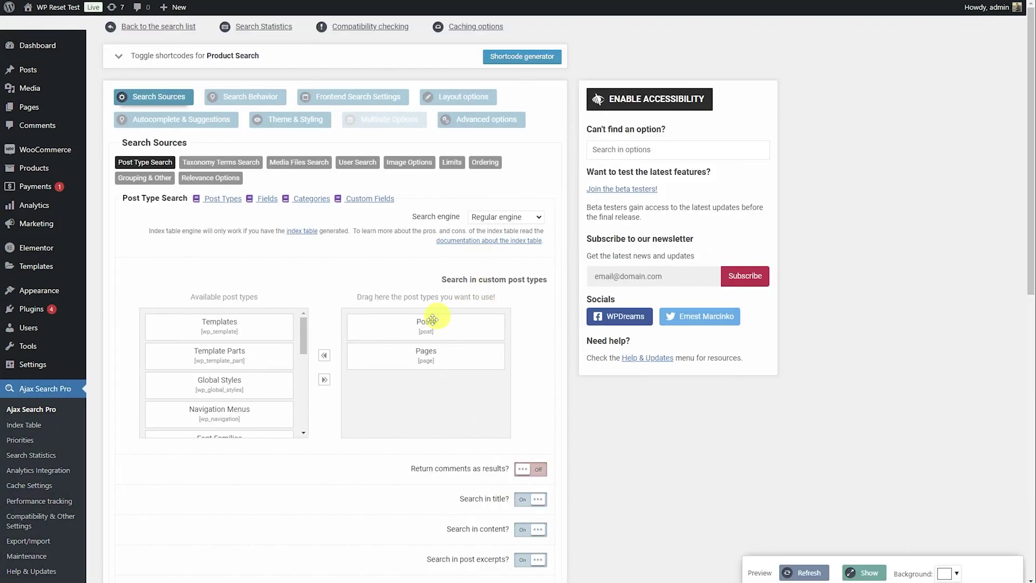
scroll(283, 342, "down", 6)
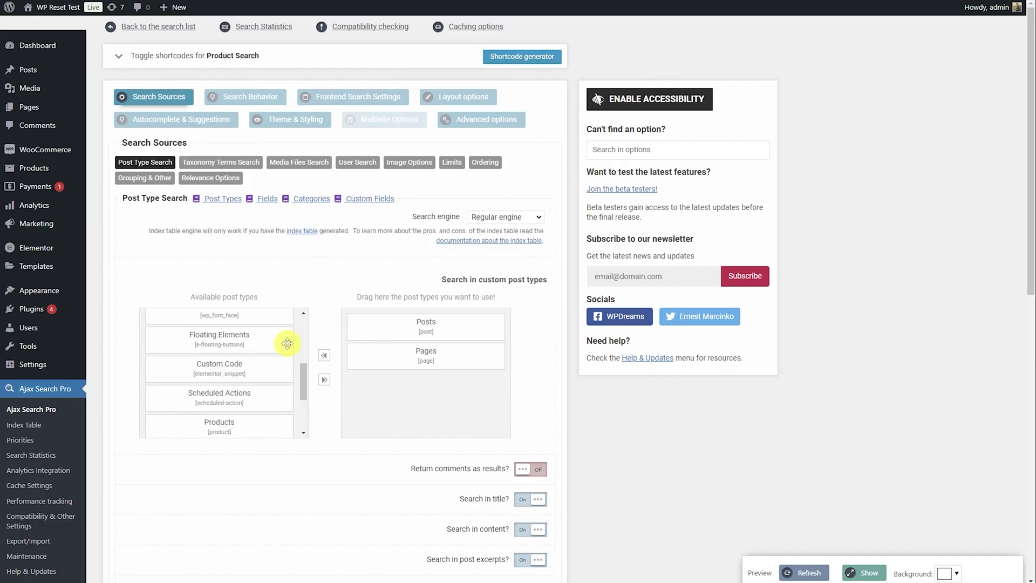
mouse_move(287, 344)
left_mouse_down()
mouse_move(242, 331)
mouse_move(434, 323)
mouse_move(287, 360)
left_mouse_up()
left_click_drag(428, 354, 278, 359)
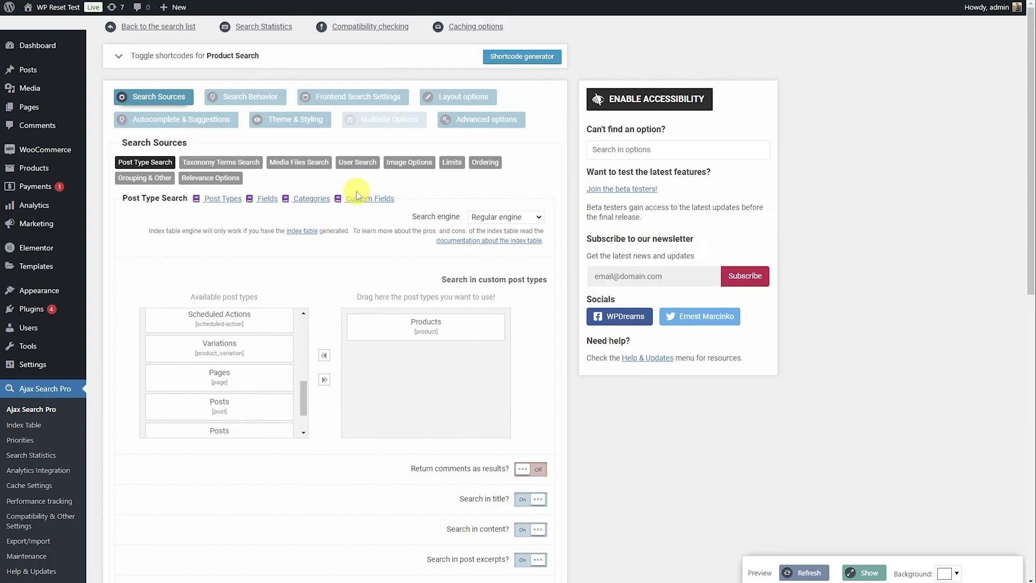
left_click(383, 98)
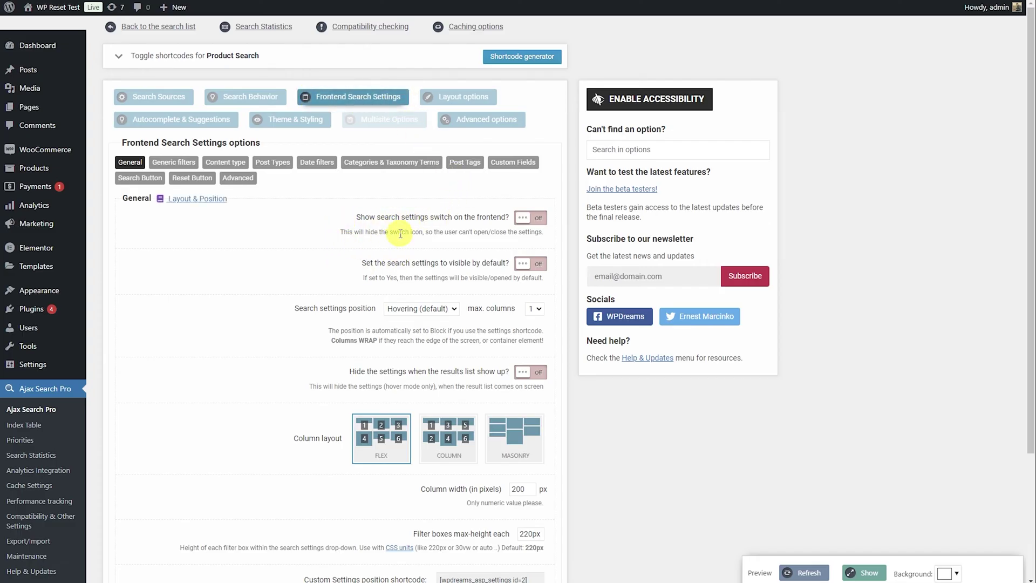
Turn 'visible by default' On and set the search settings position to 'Block or custom'
left_click_drag(361, 267, 527, 261)
left_click(531, 265)
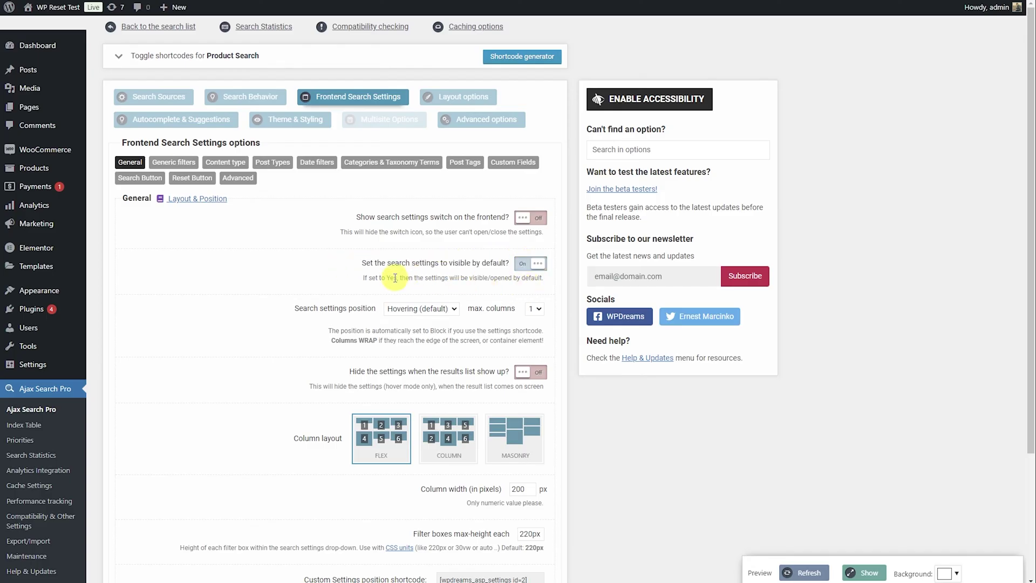
left_click(421, 310)
left_click(422, 336)
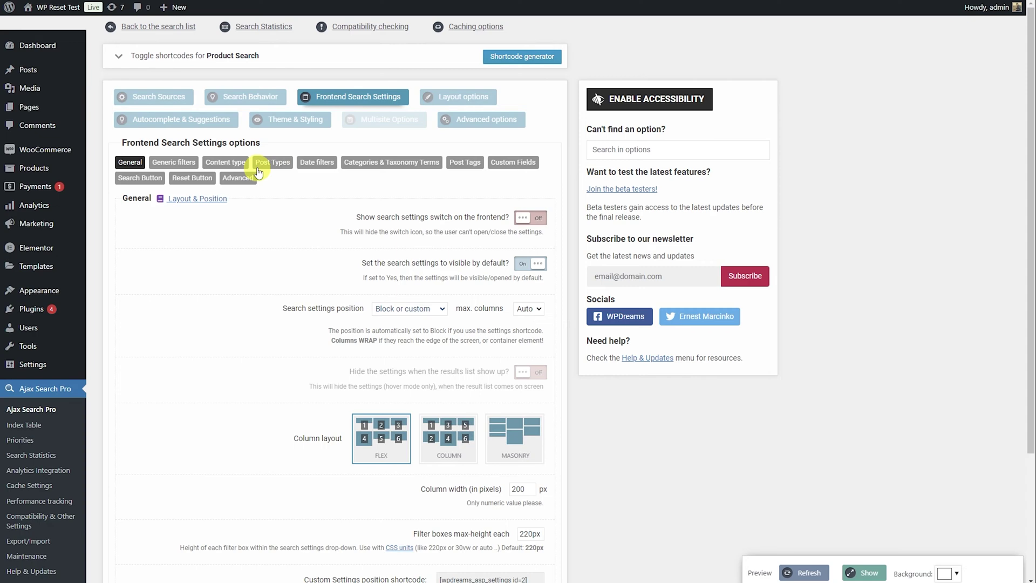
Add category filters for product - product_cat, including all product_cat terms
left_click(416, 163)
left_click(314, 261)
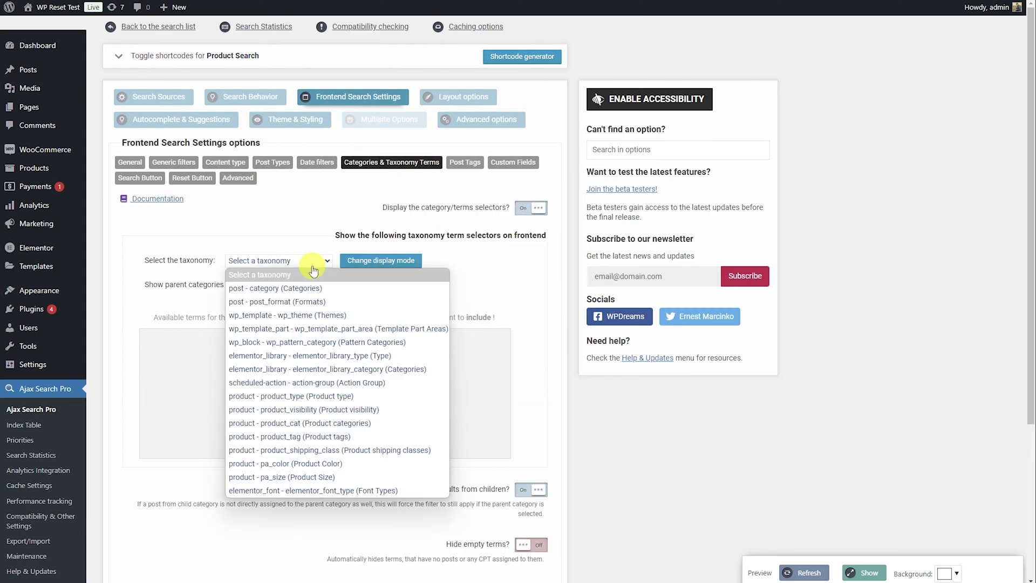
left_click(371, 424)
left_click_drag(196, 343, 410, 345)
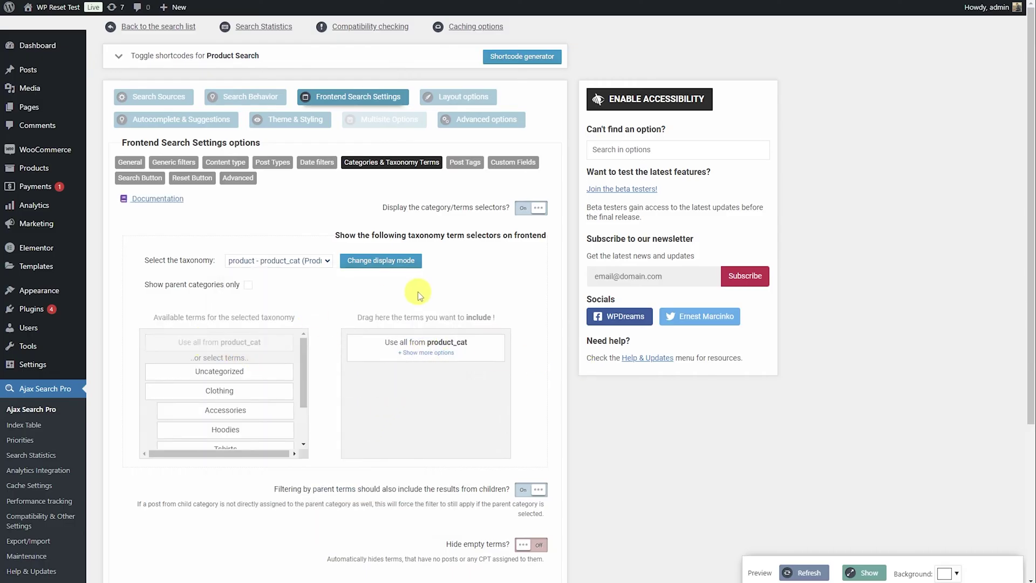
Preview the search form with its category filters, then close the preview
left_click(867, 574)
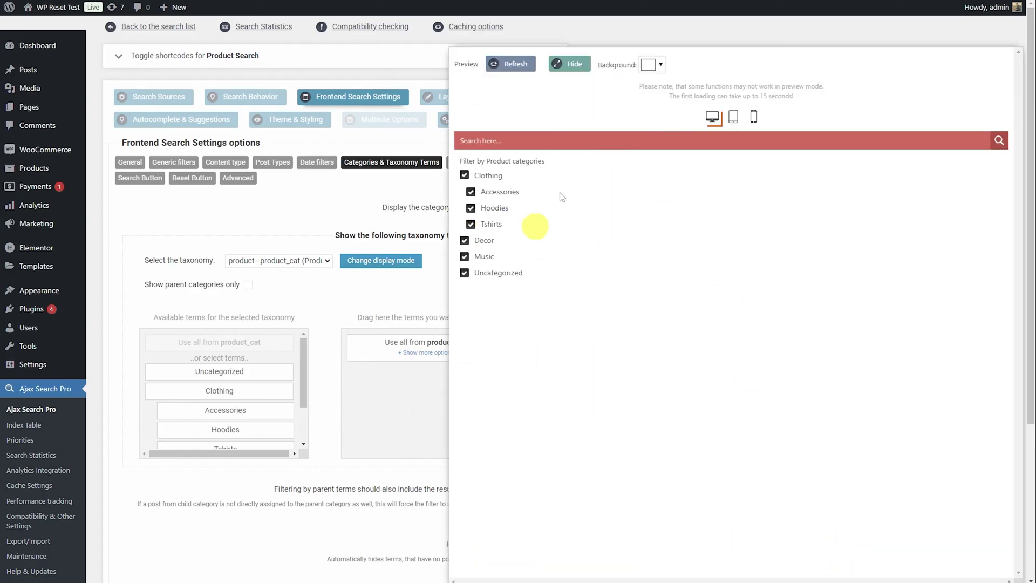
left_click(572, 64)
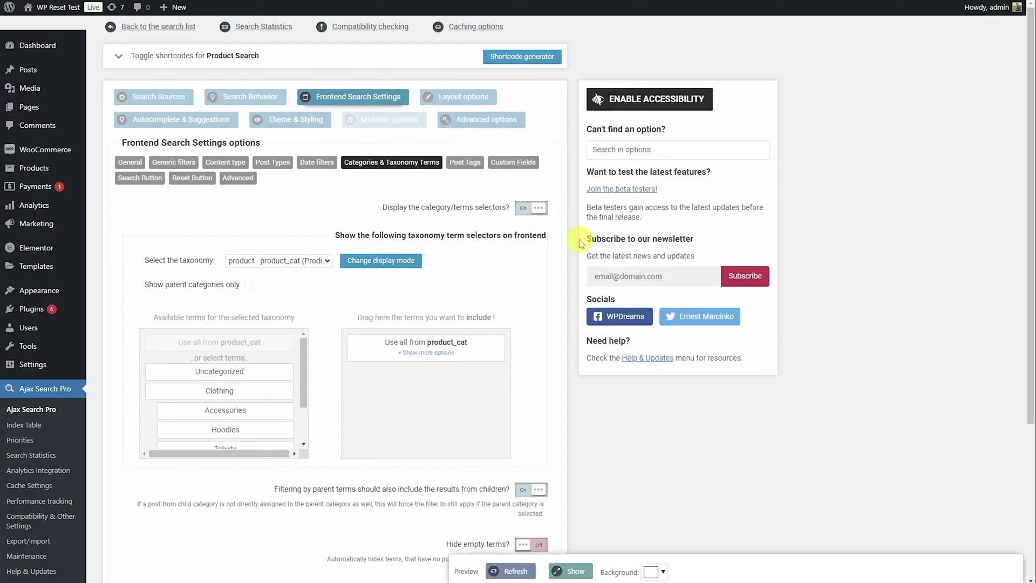
scroll(569, 302, "down", 4)
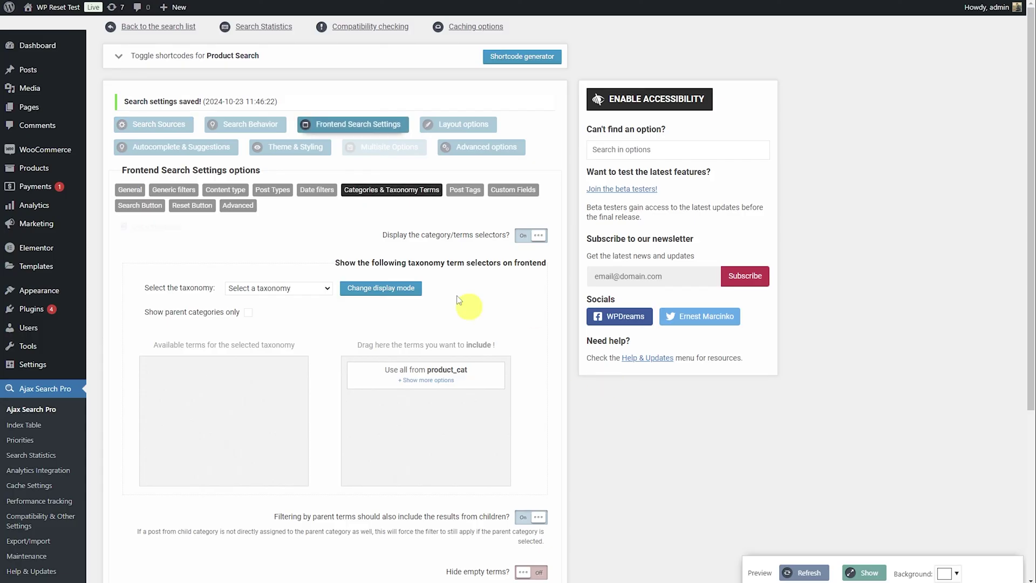
Find the Elementor Posts Widget live-filter class name asp_es_2 under Search Behavior and select it
left_click(236, 130)
left_click(130, 206)
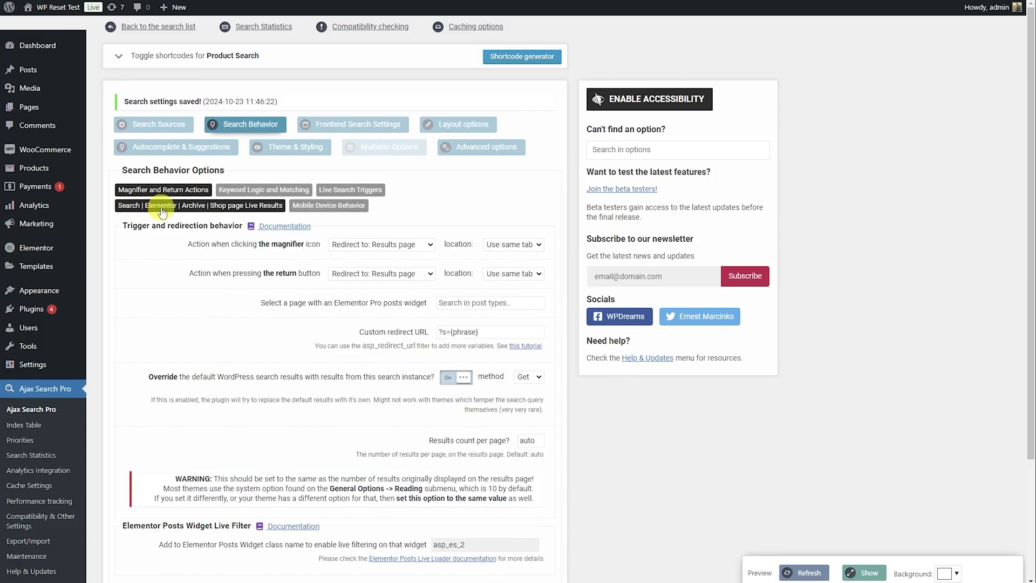
left_click(232, 205)
scroll(381, 222, "down", 8)
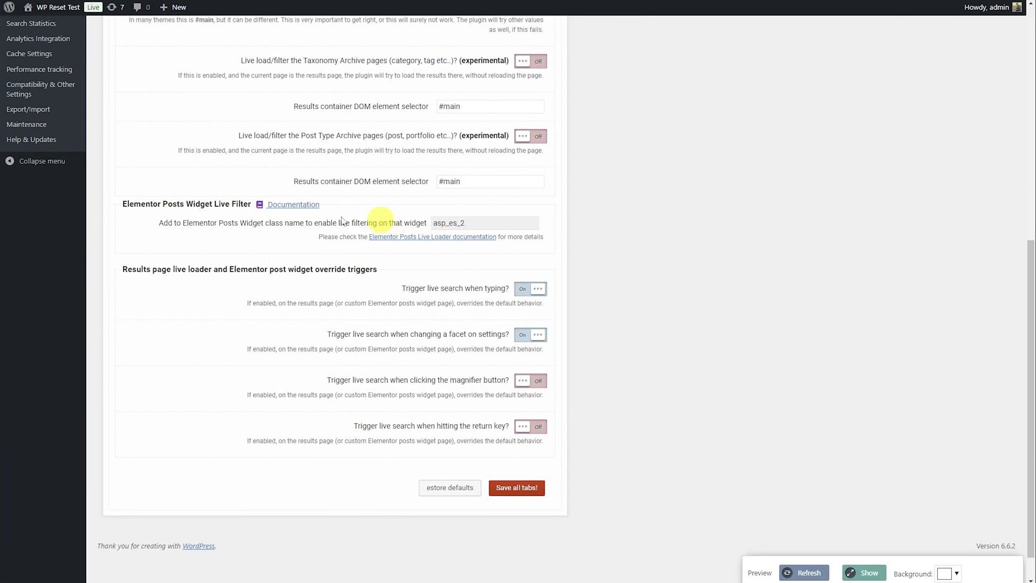
left_click(120, 206)
left_click_drag(119, 207, 423, 206)
left_click(431, 209)
left_click_drag(487, 223, 394, 227)
scroll(484, 215, "up", 5)
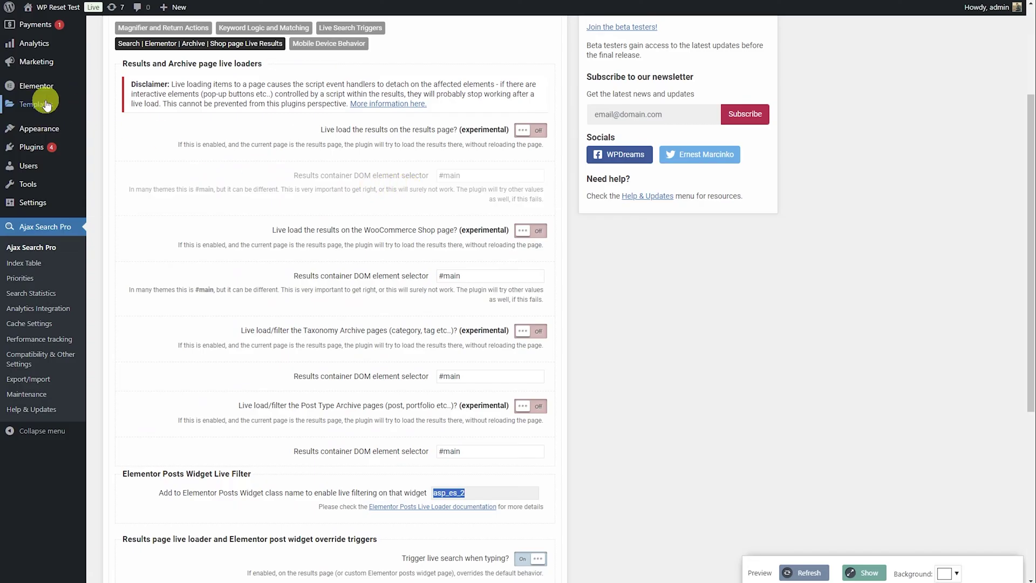
Create a Loop Item template with Products as its source, named 'Product Loop Item'
mouse_move(49, 104)
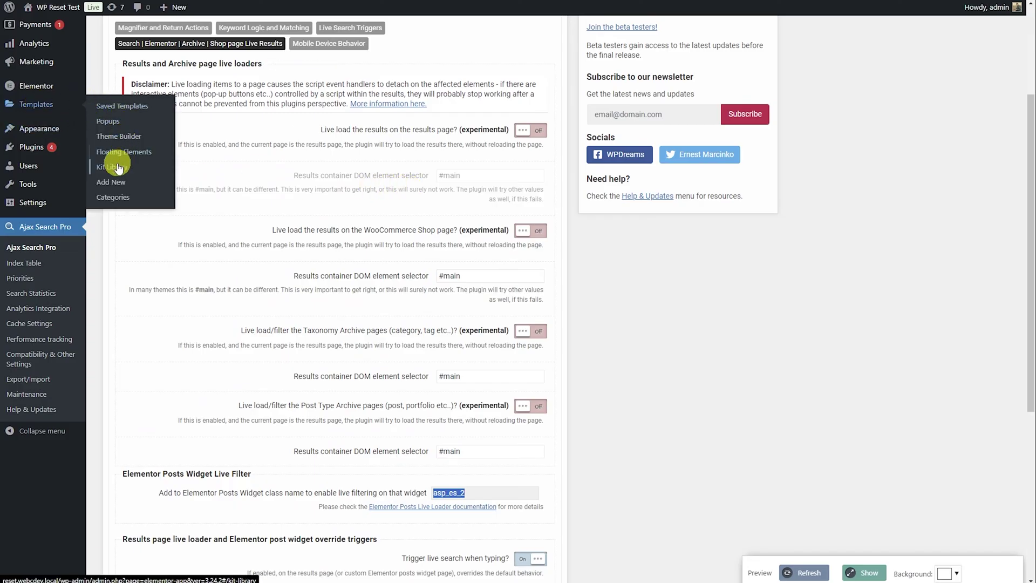
left_click(111, 181)
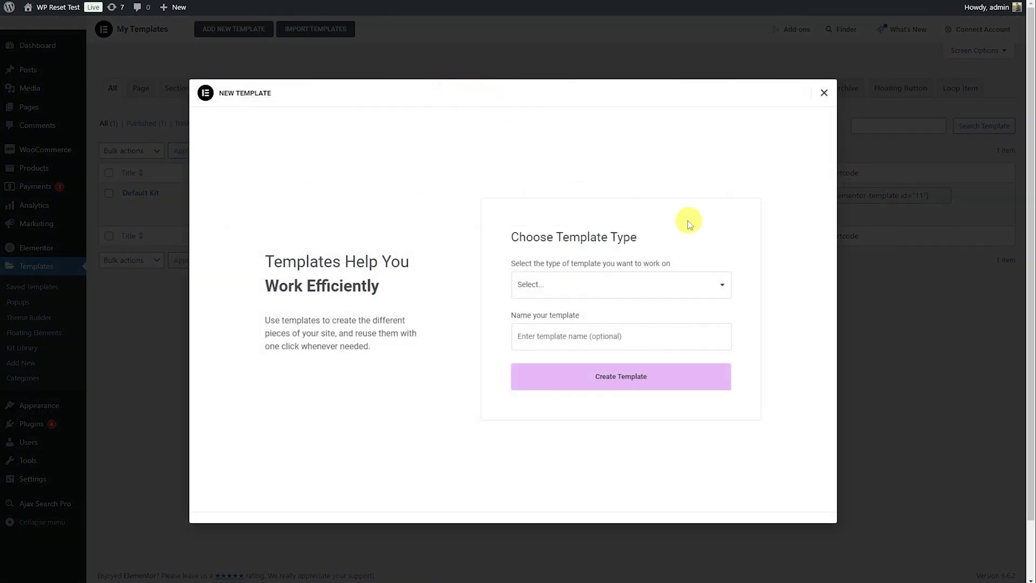
left_click(694, 285)
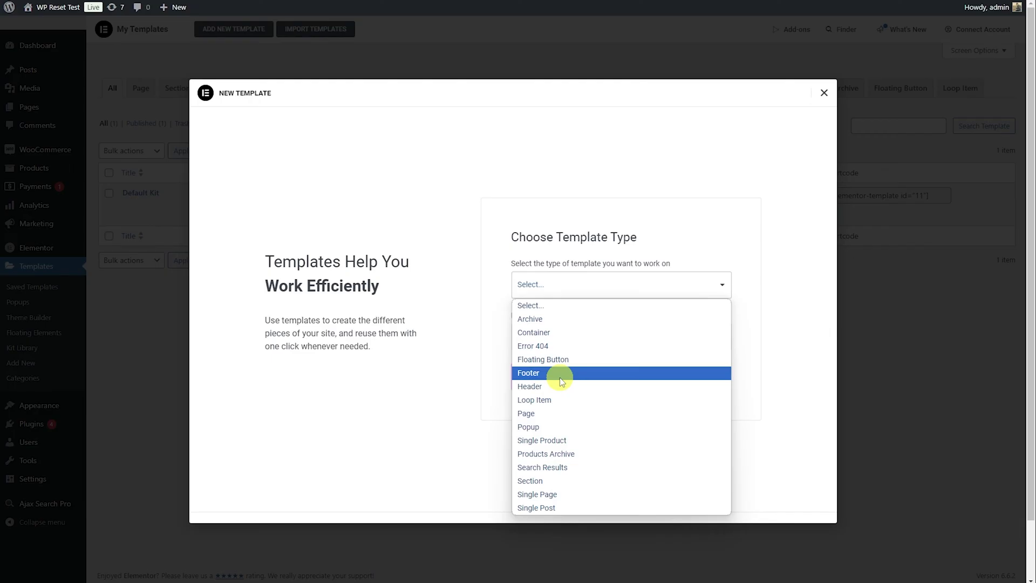
left_click(550, 399)
left_click(652, 321)
left_click(594, 345)
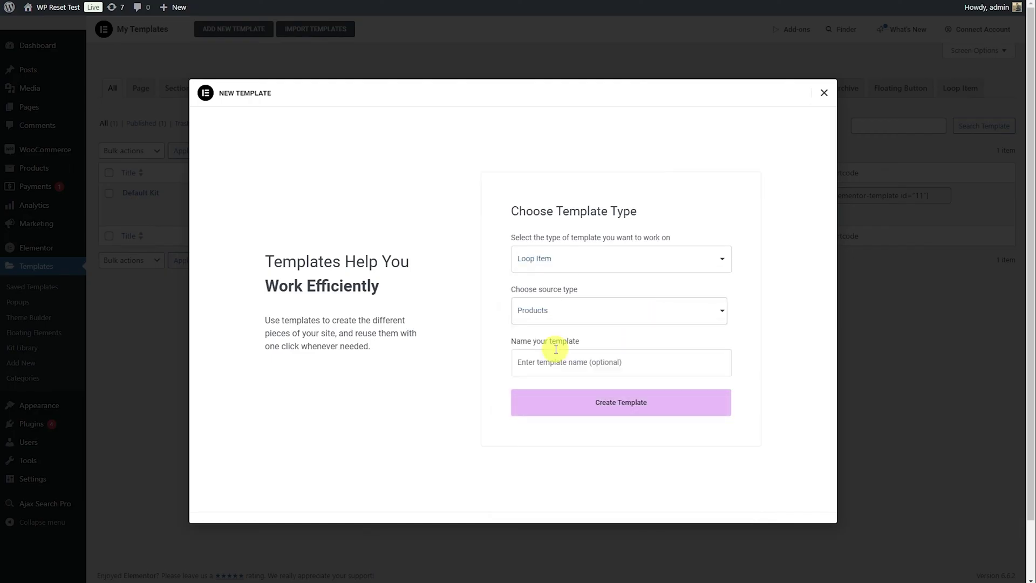
left_click(590, 363)
type("Product Loop Item")
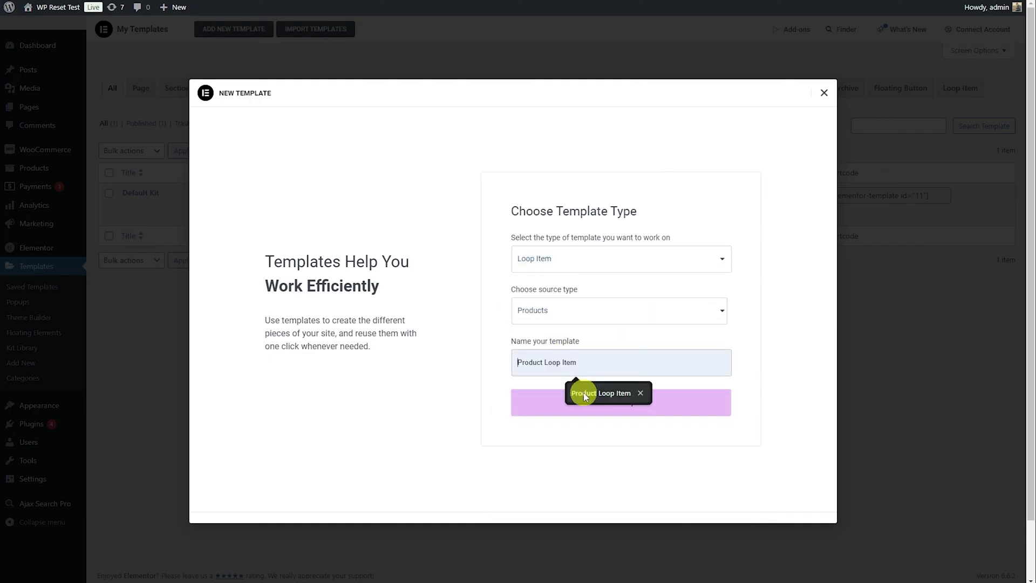
left_click(601, 405)
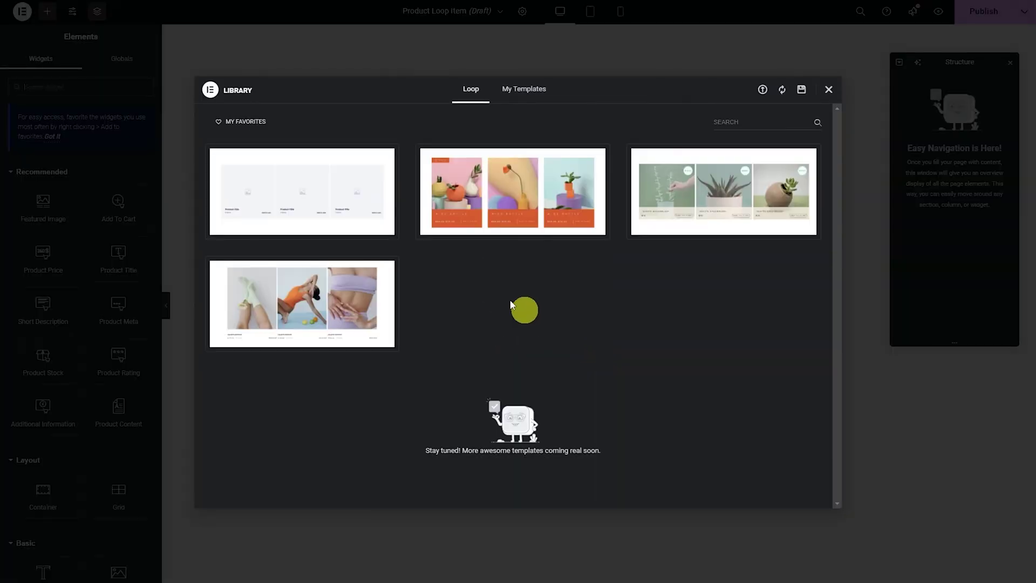
Add a Product Title widget to the blank loop item, set to an H3 heading
left_click(829, 90)
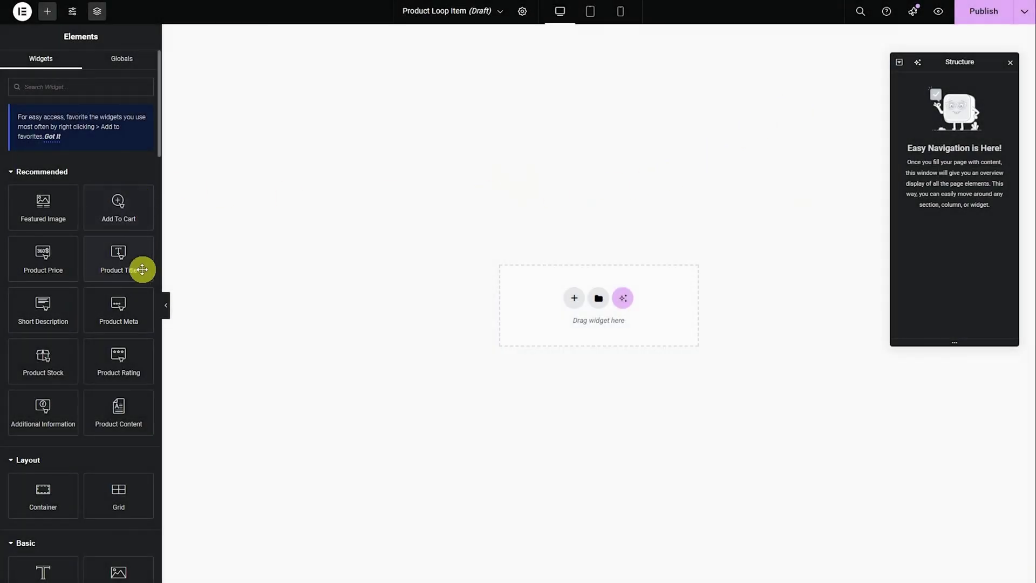
left_click_drag(116, 256, 594, 297)
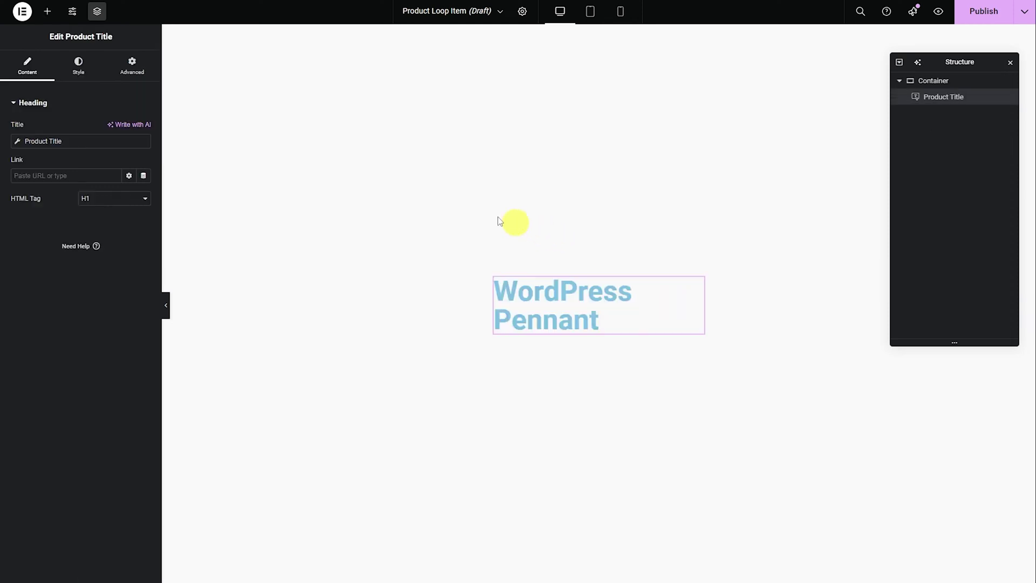
left_click(142, 199)
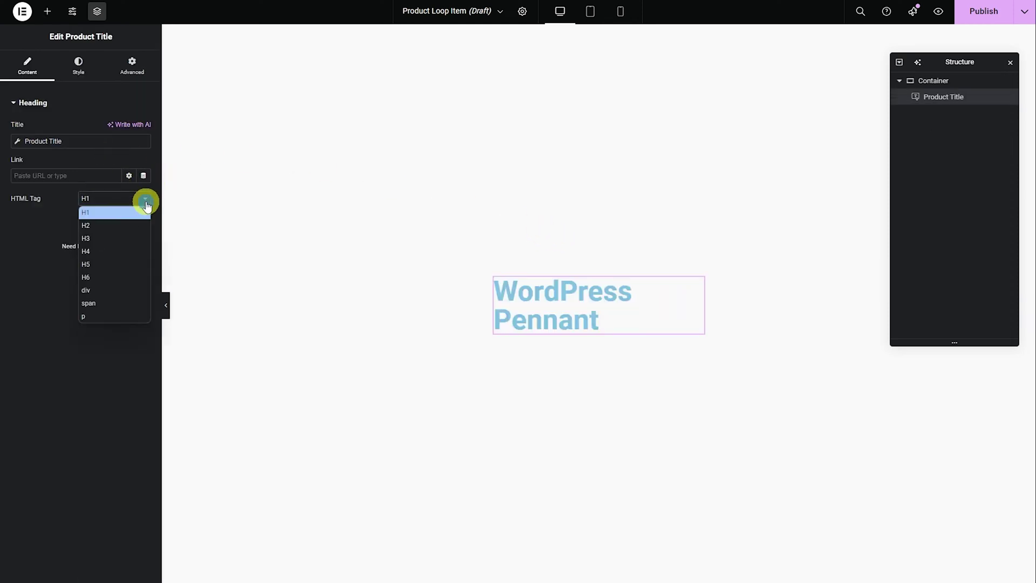
left_click(118, 235)
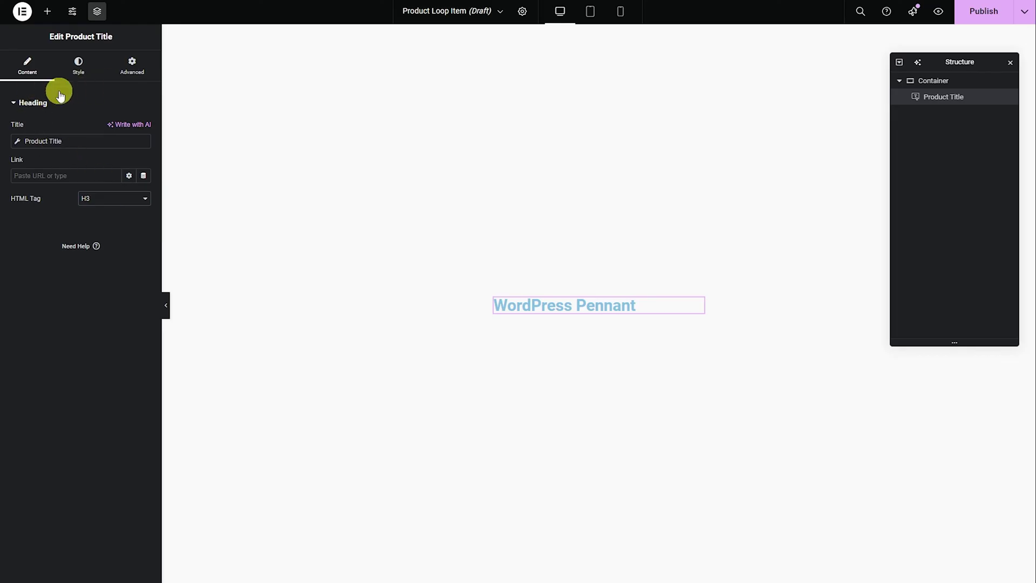
Place a Featured Image widget above the title and publish the template with Ctrl+S
left_click(47, 11)
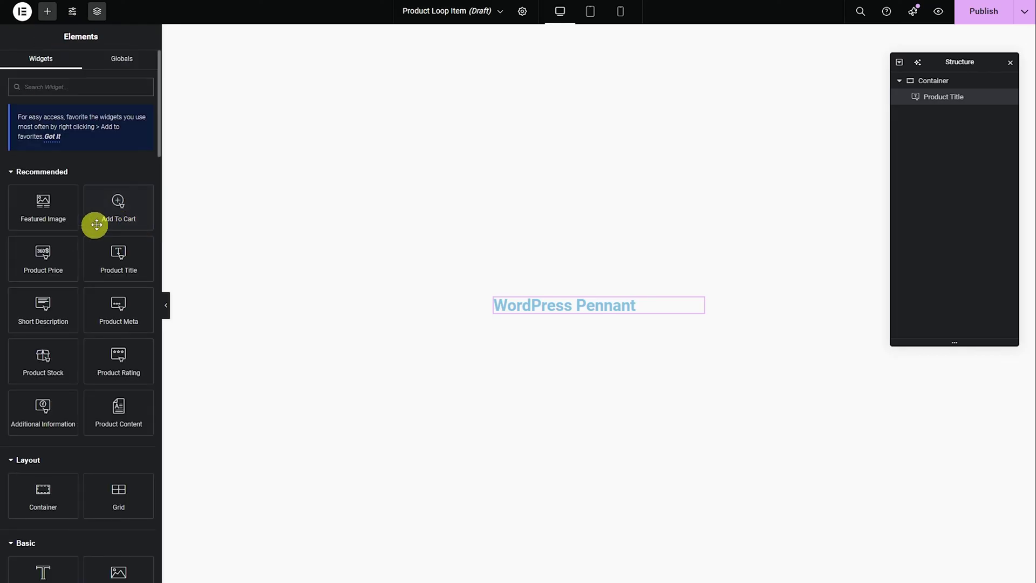
left_click_drag(46, 205, 558, 302)
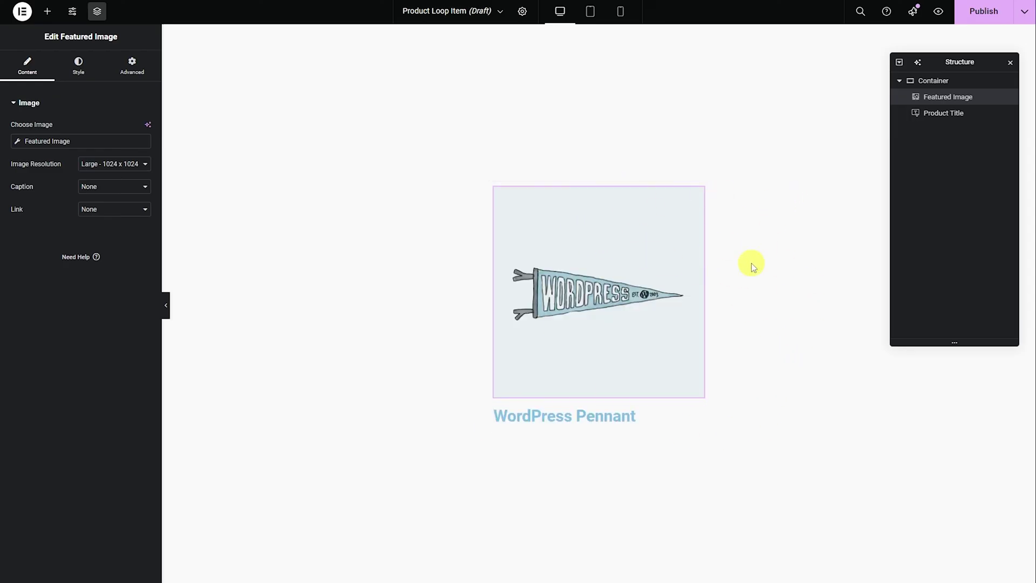
key("ctrl+s")
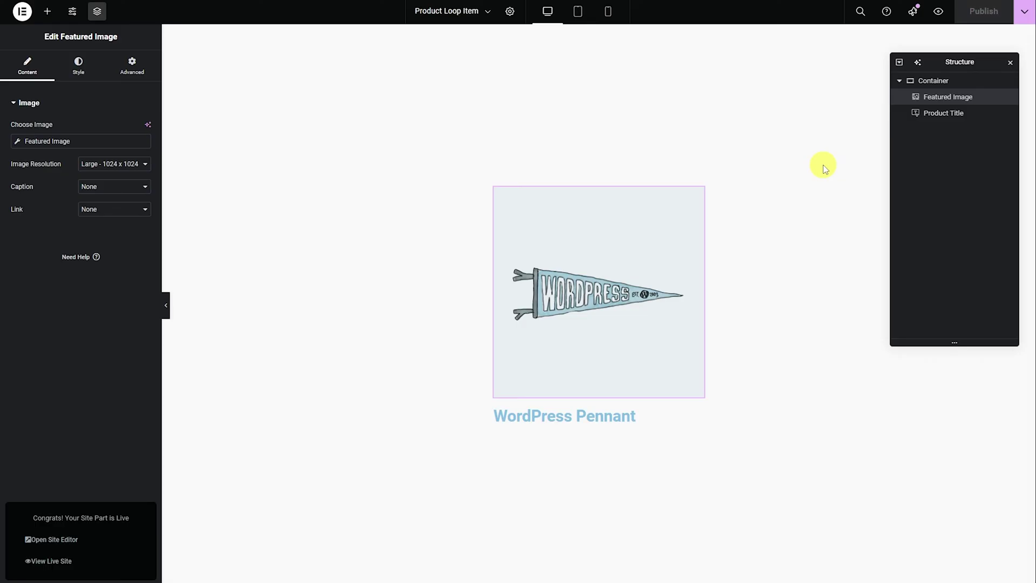
left_click(22, 12)
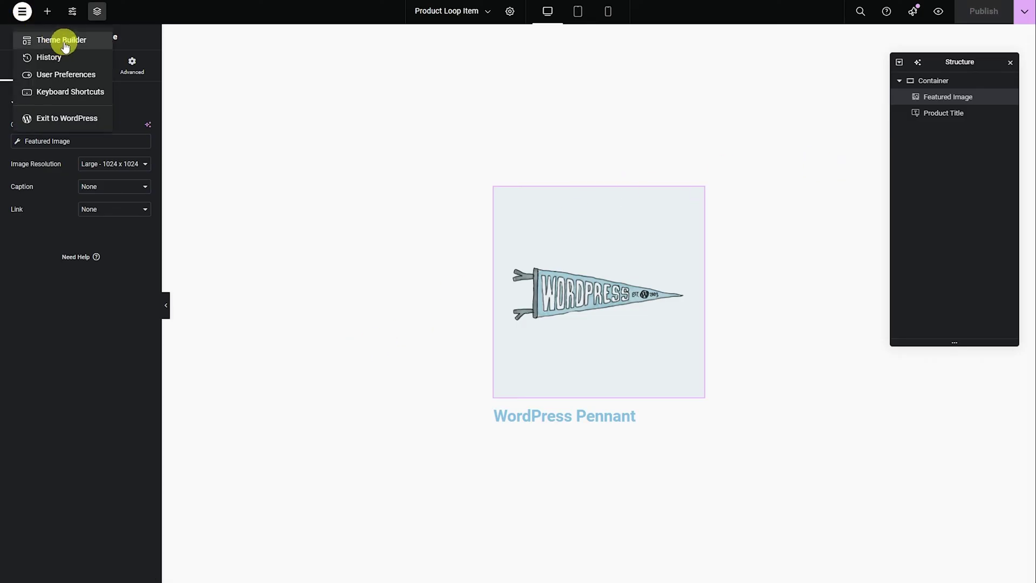
Return to the WordPress admin and start a new page, dismissing the pattern suggestions
left_click(65, 119)
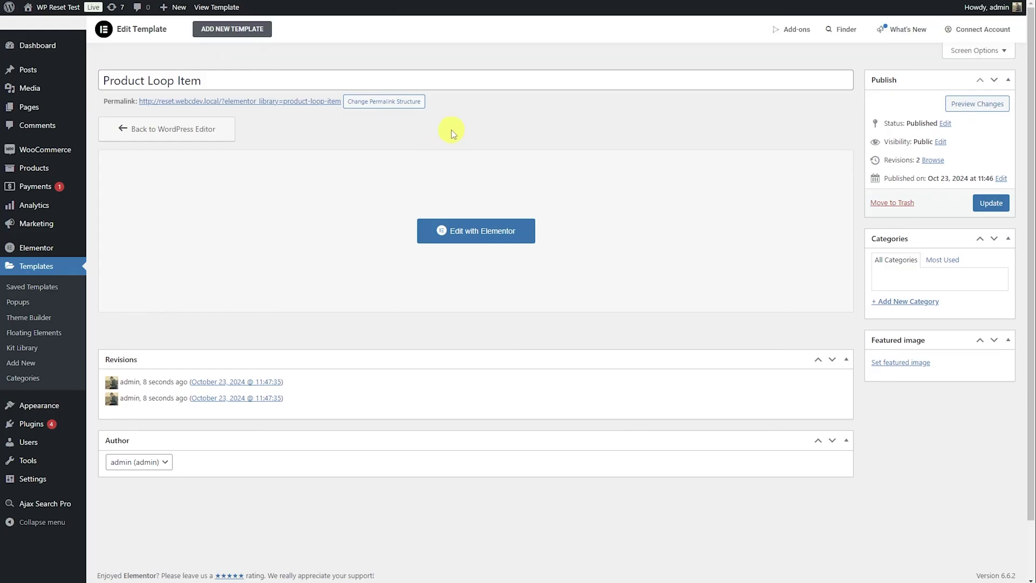
left_click(32, 107)
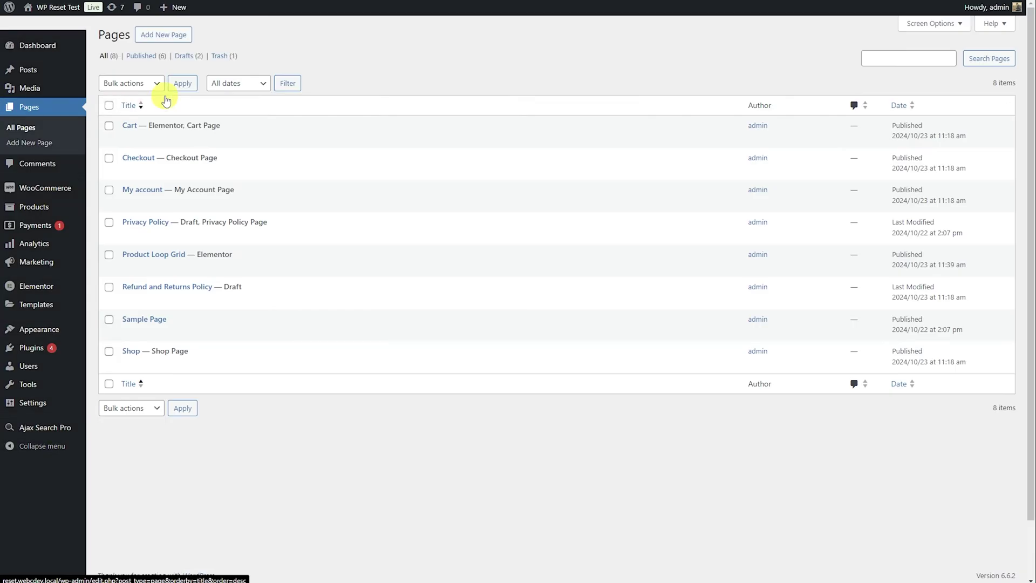
left_click(170, 34)
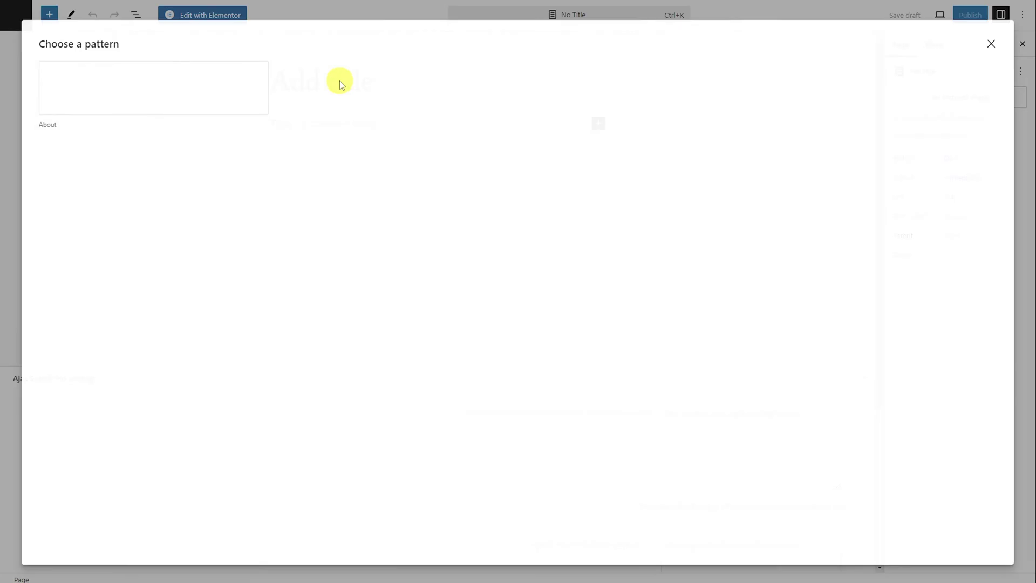
left_click(992, 43)
Title the new page 'Products example'
type("P")
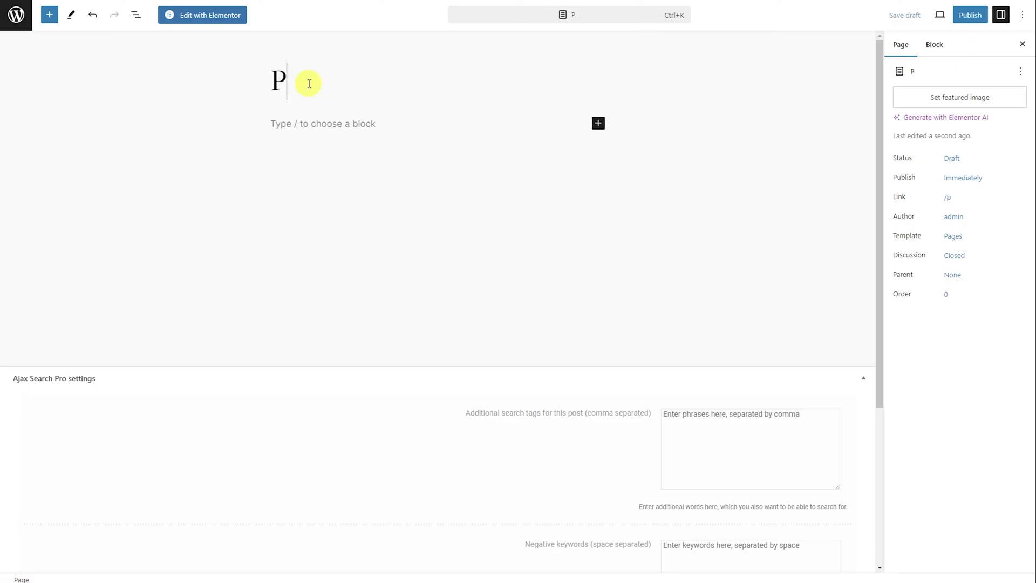
type("roduct exam")
key("BackSpace")
key("BackSpace")
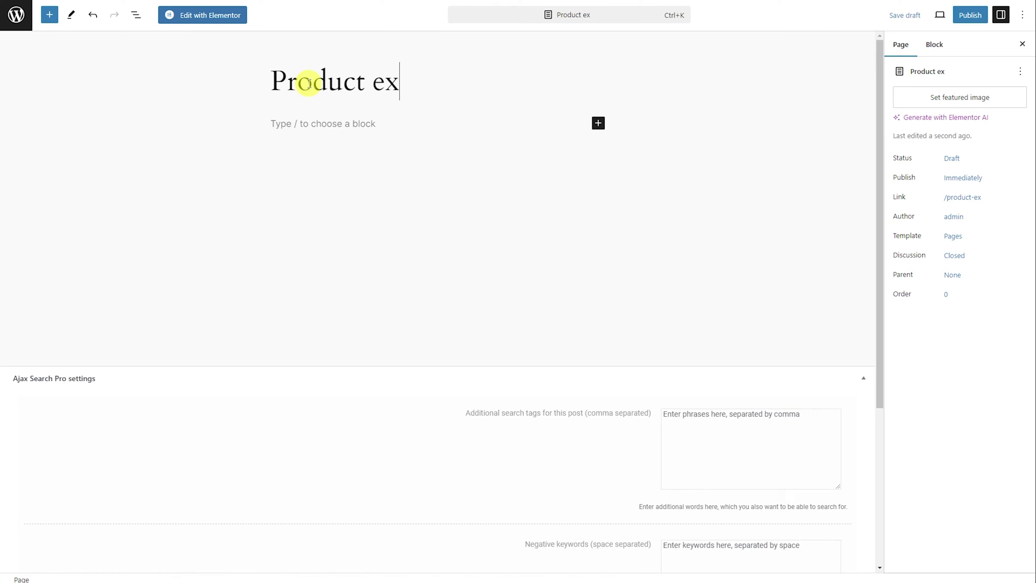
type("xample")
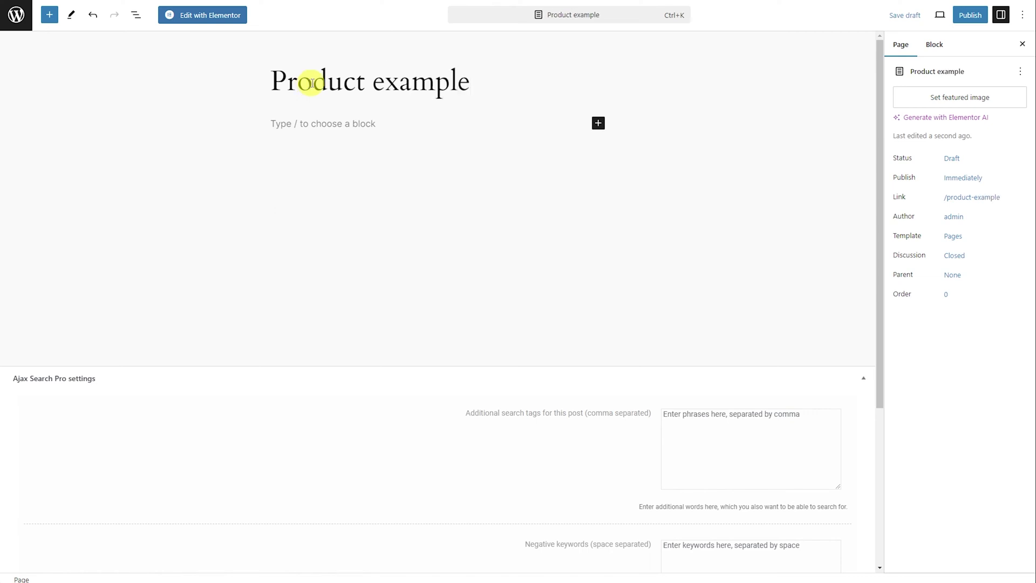
left_click(363, 84)
type("s")
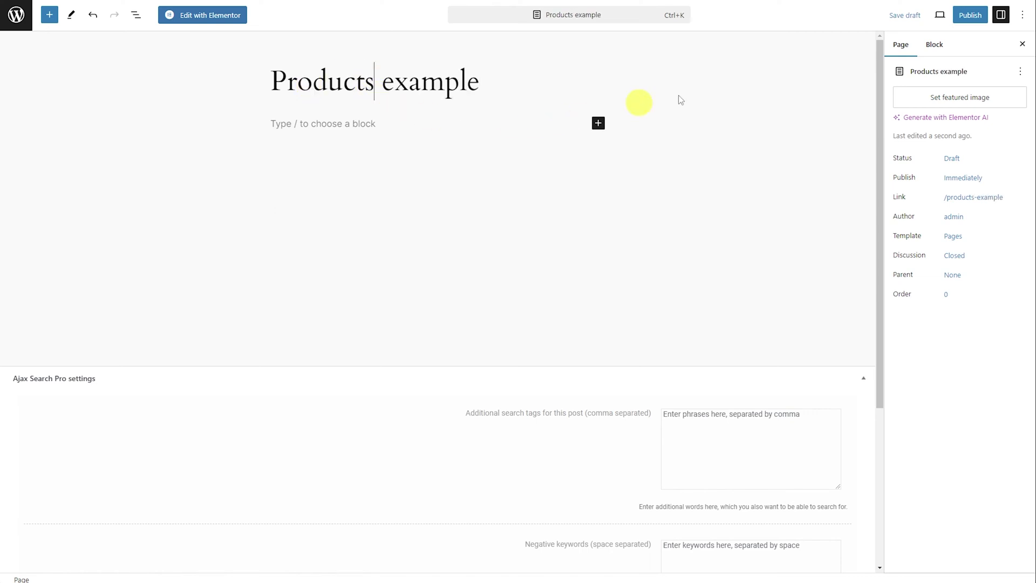
Publish the 'Products example' page
left_click(972, 17)
left_click(1008, 17)
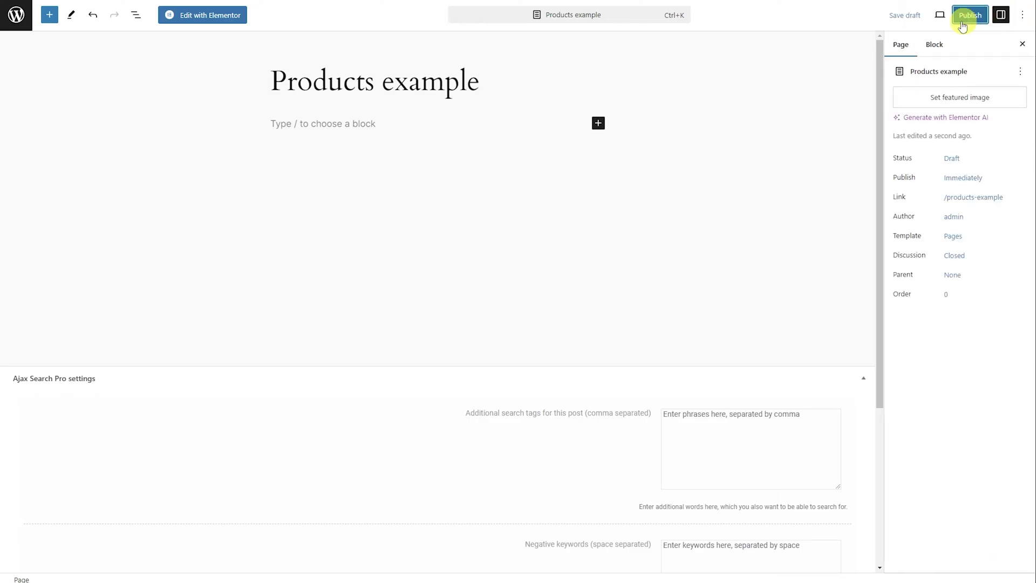
left_click(964, 21)
left_click(918, 15)
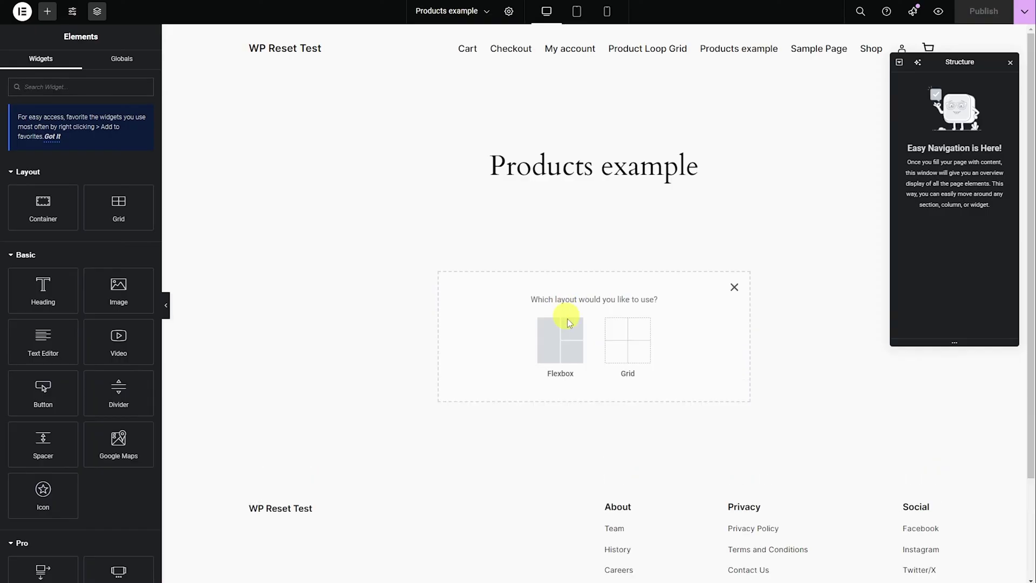
Add a two-column flexbox container and put a Loop Grid in its right column
left_click(559, 340)
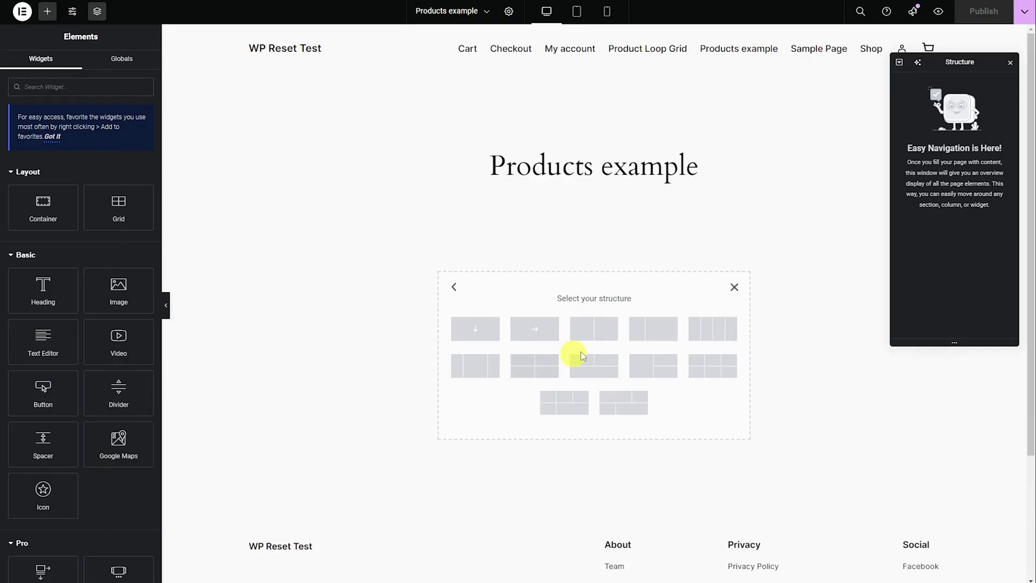
left_click(641, 331)
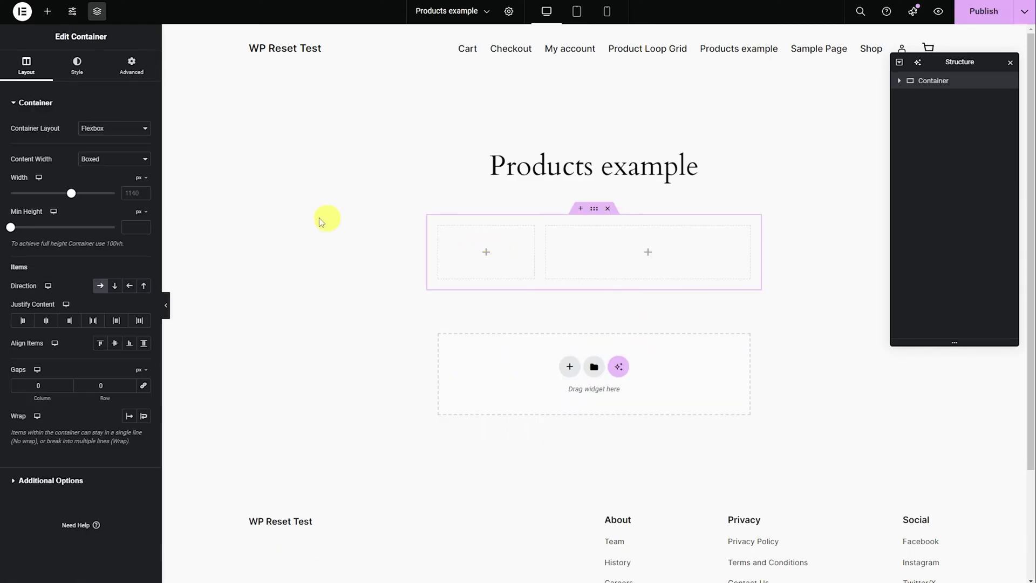
left_click(649, 252)
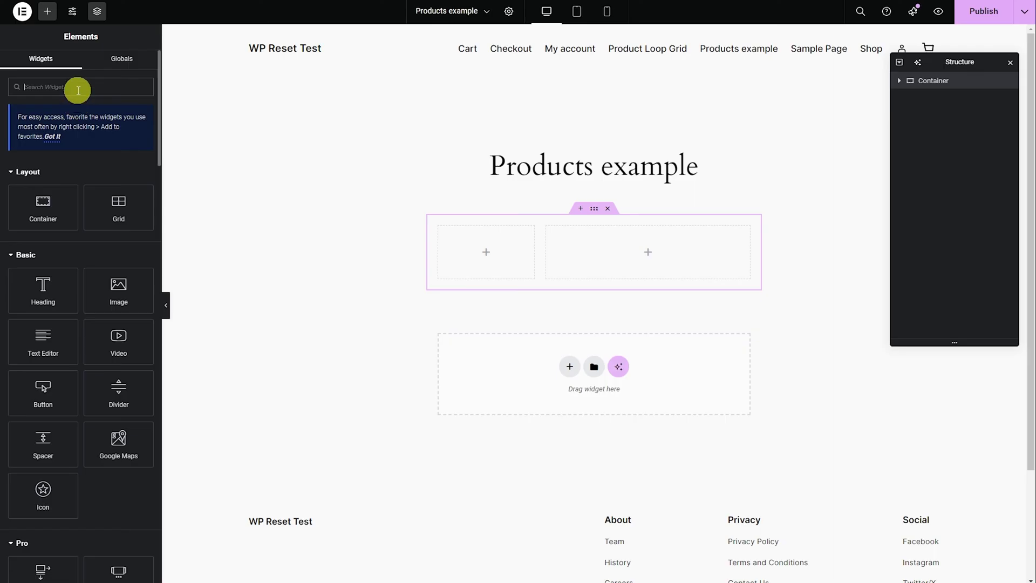
type("loop")
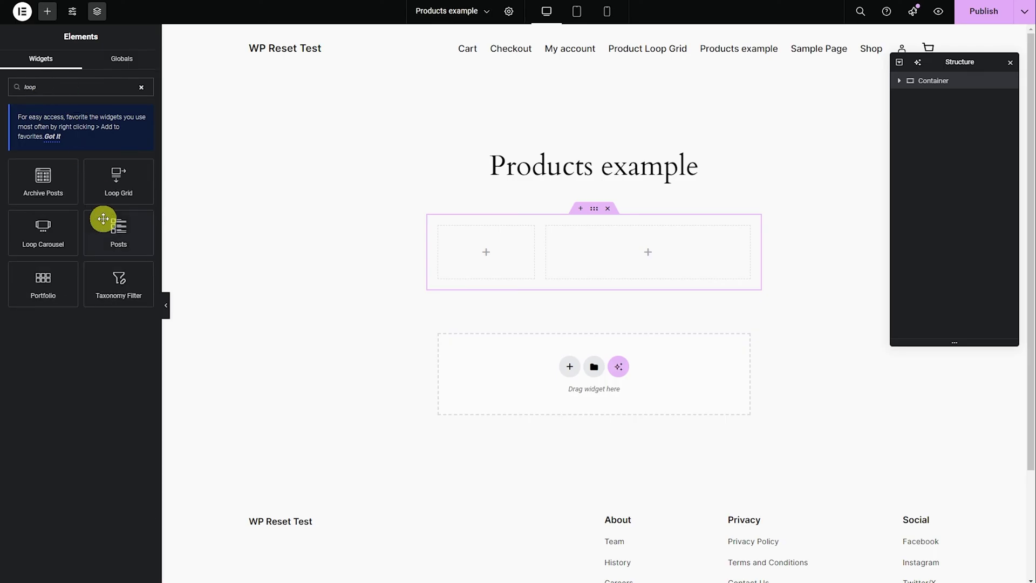
left_click_drag(119, 178, 632, 248)
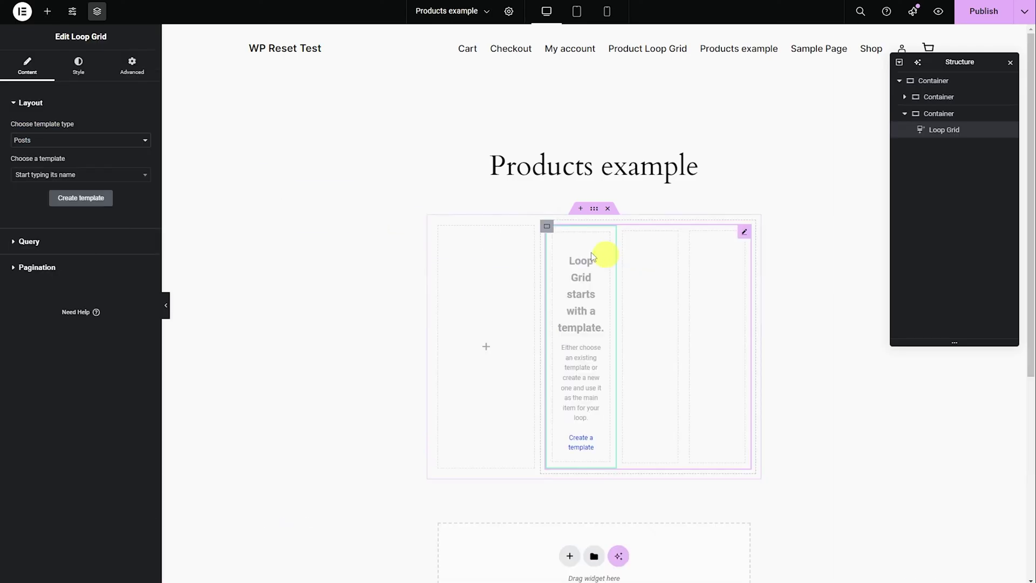
Make the Loop Grid list Products with the 'Product Loop Item' template in 2 columns
left_click(143, 140)
left_click(65, 164)
left_click(144, 176)
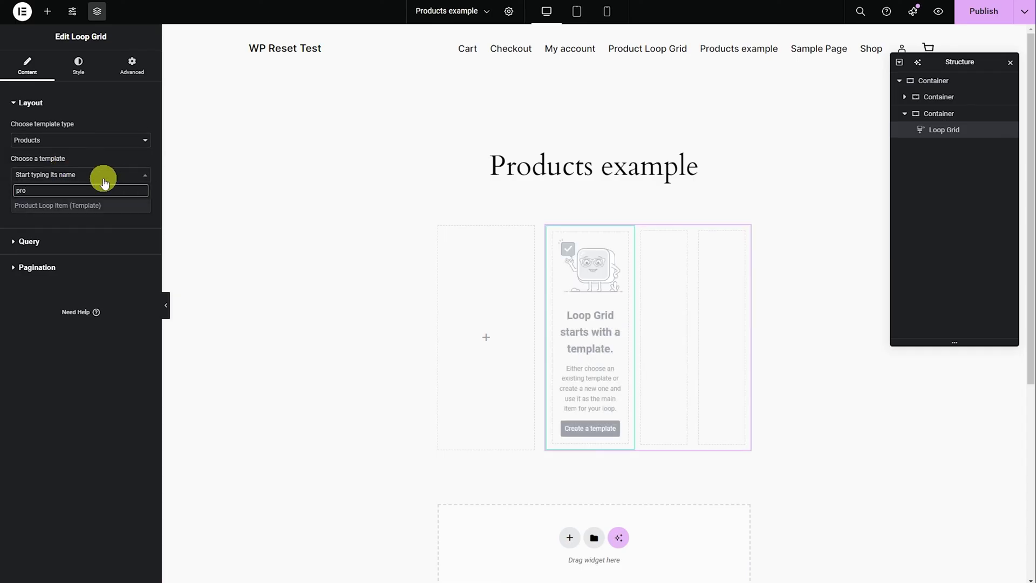
left_click(79, 208)
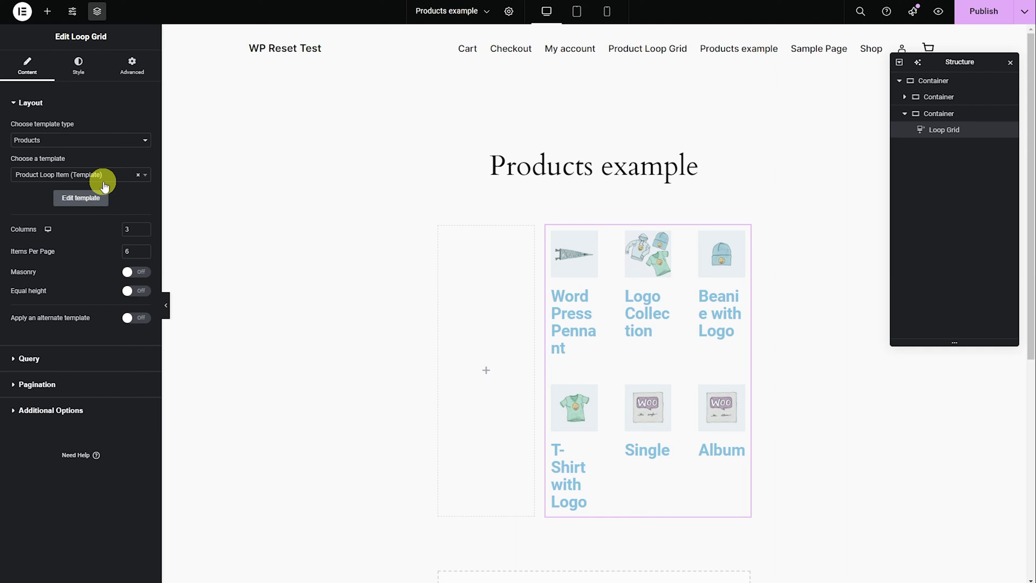
left_click(143, 232)
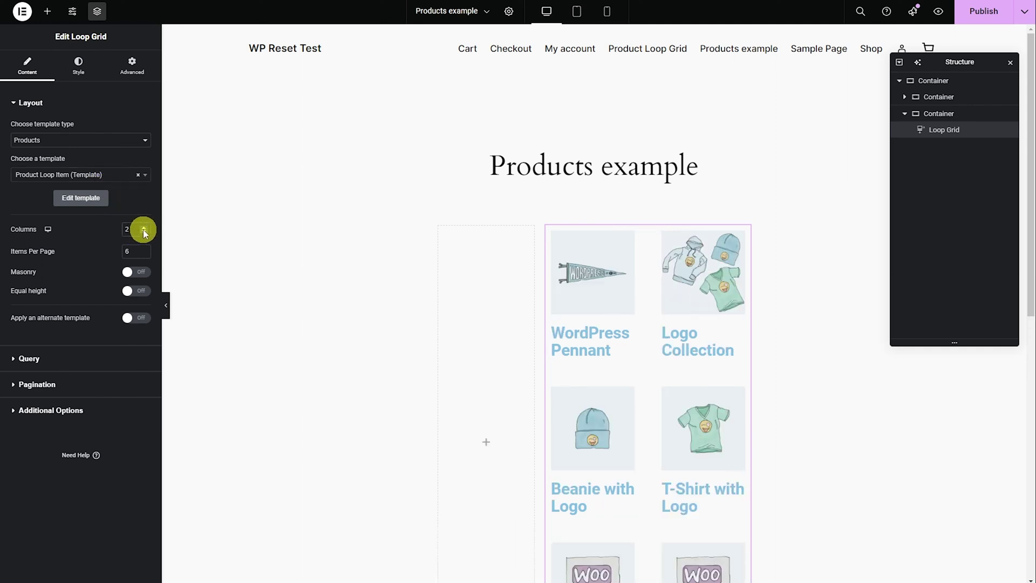
left_click(143, 232)
left_click(144, 225)
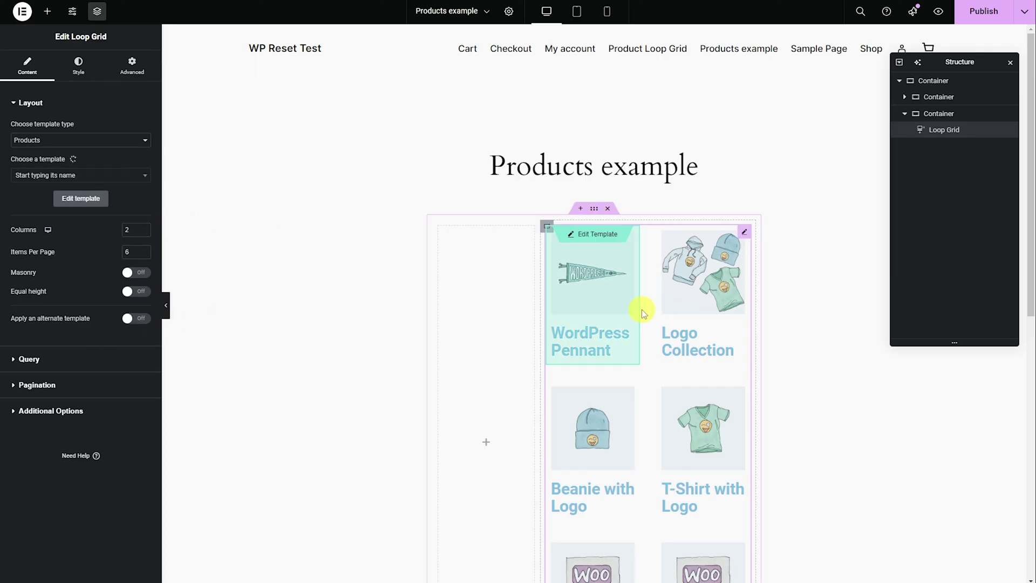
Bring up the Loop Grid's Advanced settings and locate the CSS Classes field
left_click(133, 67)
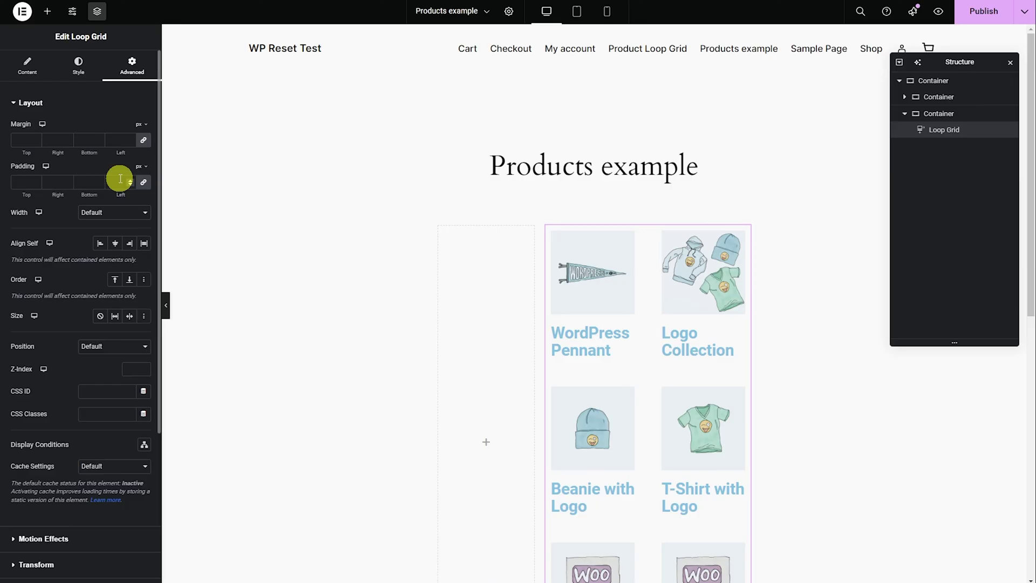
scroll(102, 152, "down", 2)
scroll(105, 157, "up", 2)
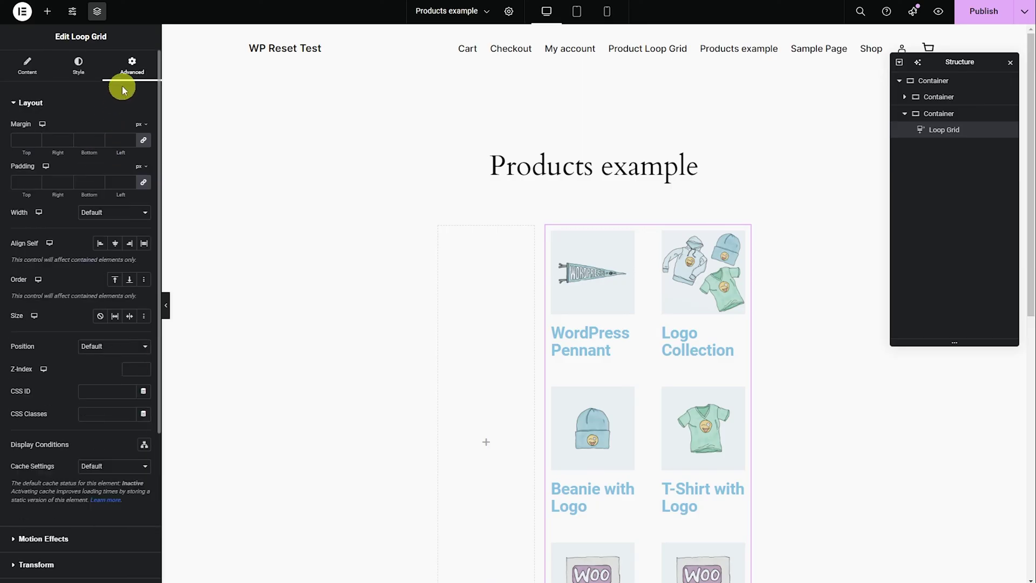
scroll(133, 162, "down", 2)
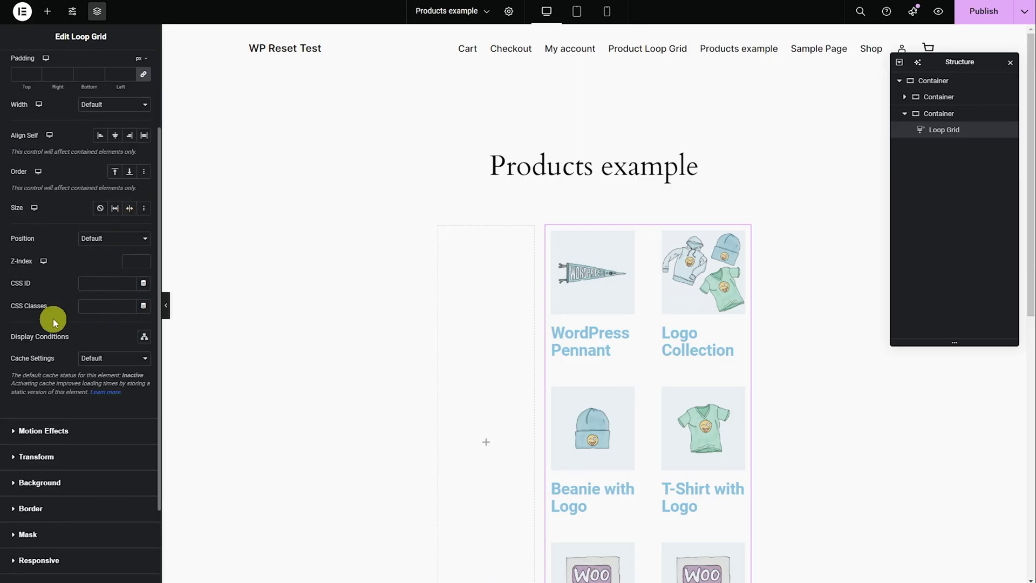
left_click_drag(5, 306, 56, 310)
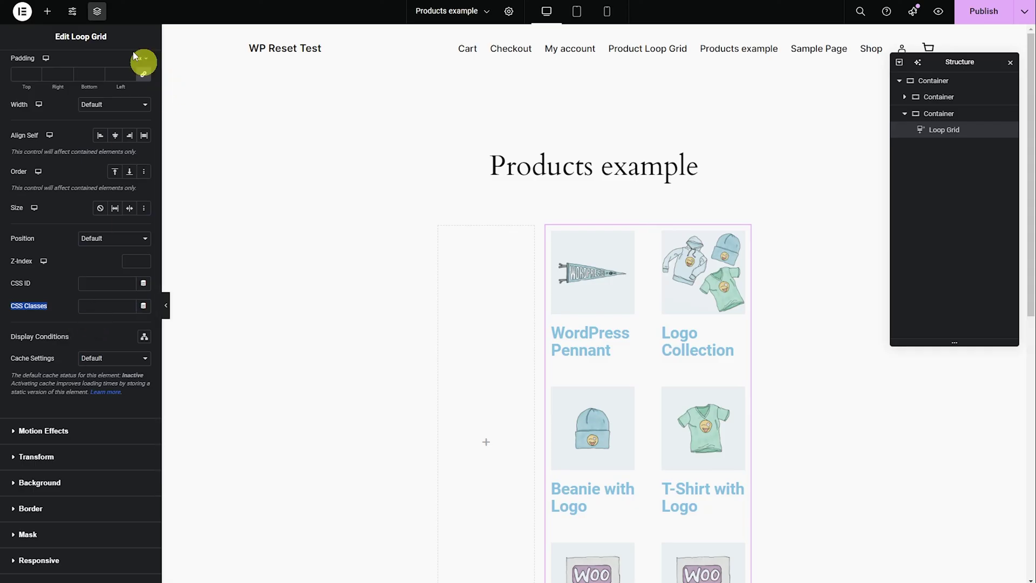
Copy asp_es_2 from Ajax Search Pro and paste it into the Loop Grid's CSS Classes
key("ctrl+Tab")
scroll(598, 191, "down", 4)
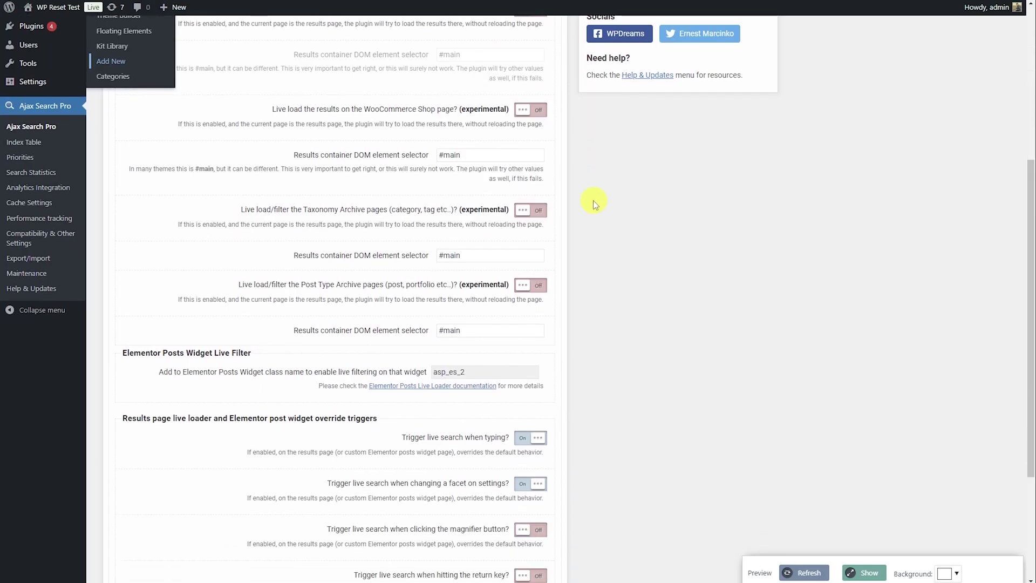
left_click_drag(478, 277, 394, 283)
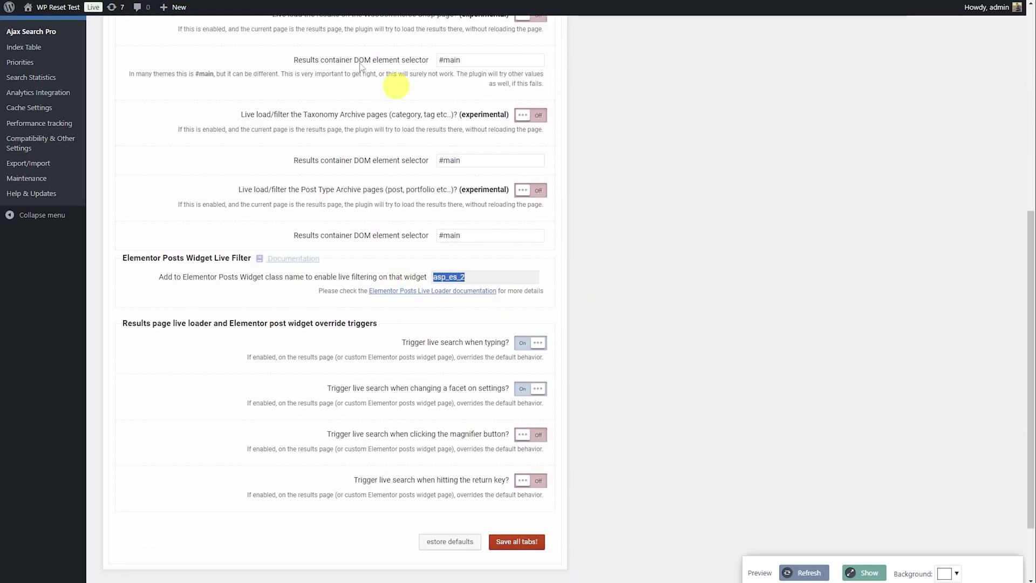
key("ctrl+c")
key("ctrl+Tab")
left_click(124, 306)
key("ctrl+v")
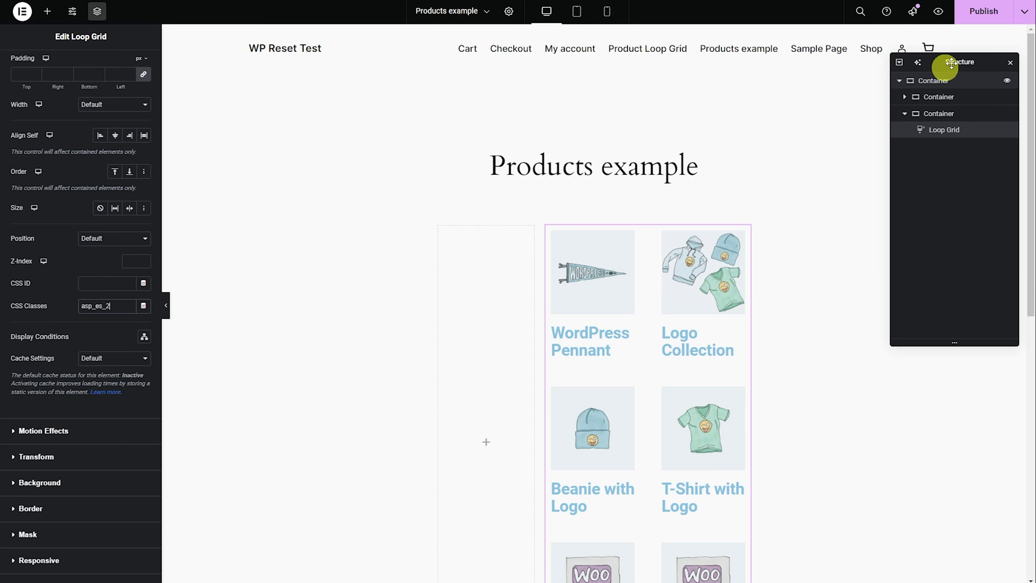
Add a Shortcode widget to the empty left container
left_click(486, 441)
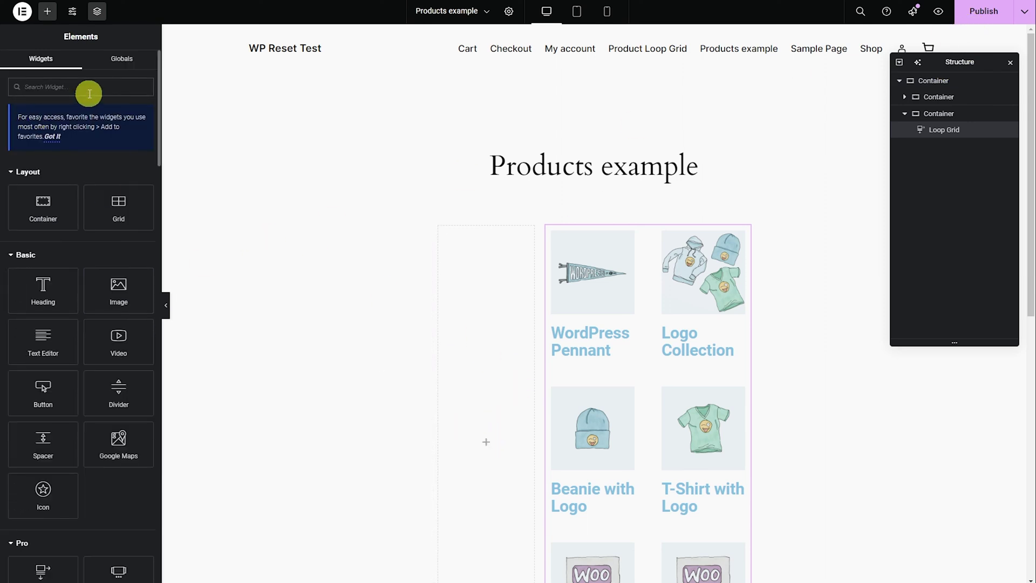
type("sh")
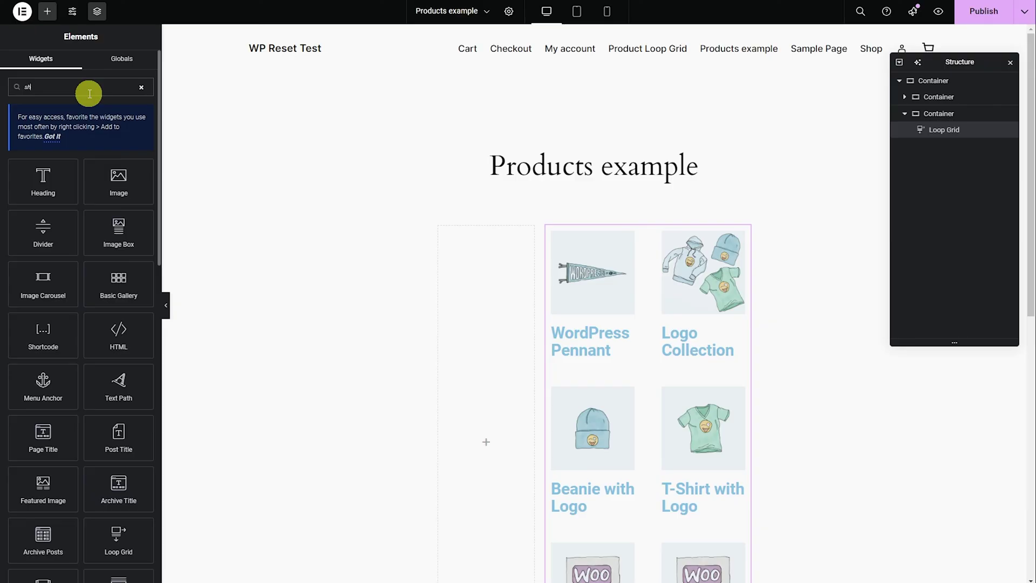
type("ort")
left_click_drag(33, 181, 480, 438)
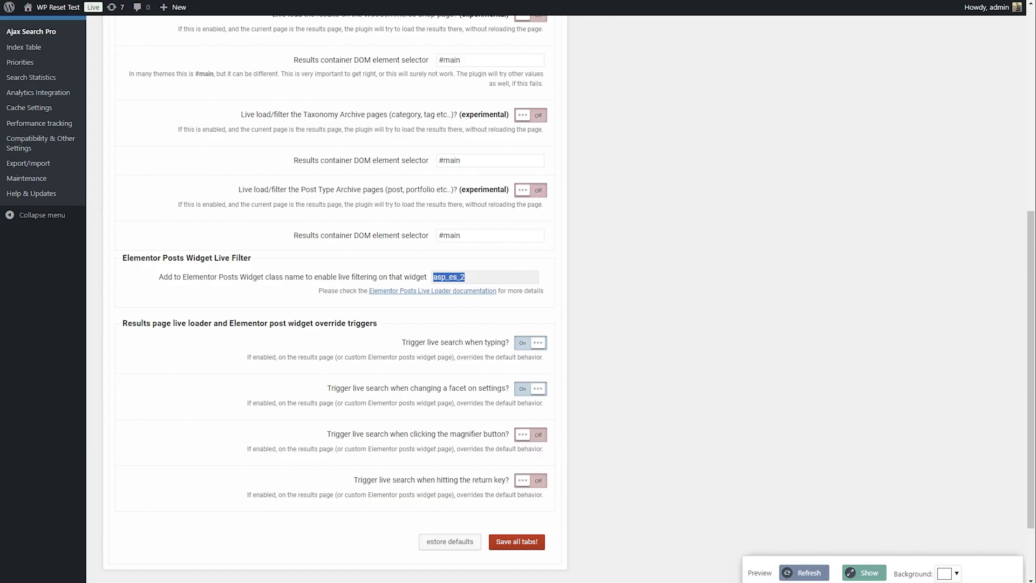
Copy the Product Search shortcode [wd_asp id=2] and paste it into the Shortcode widget
scroll(189, 166, "up", 1)
left_click(47, 92)
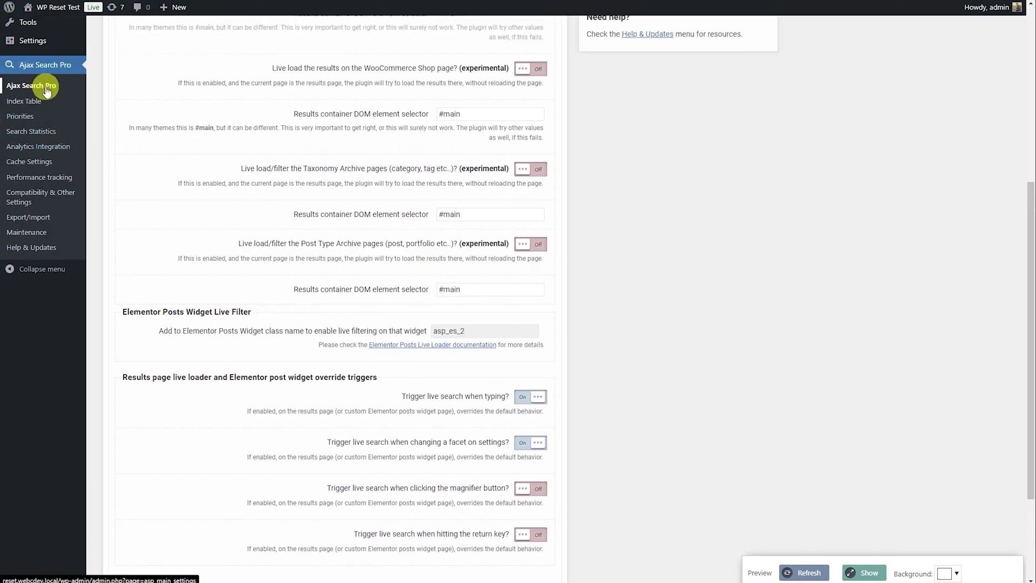
left_click_drag(559, 148, 486, 148)
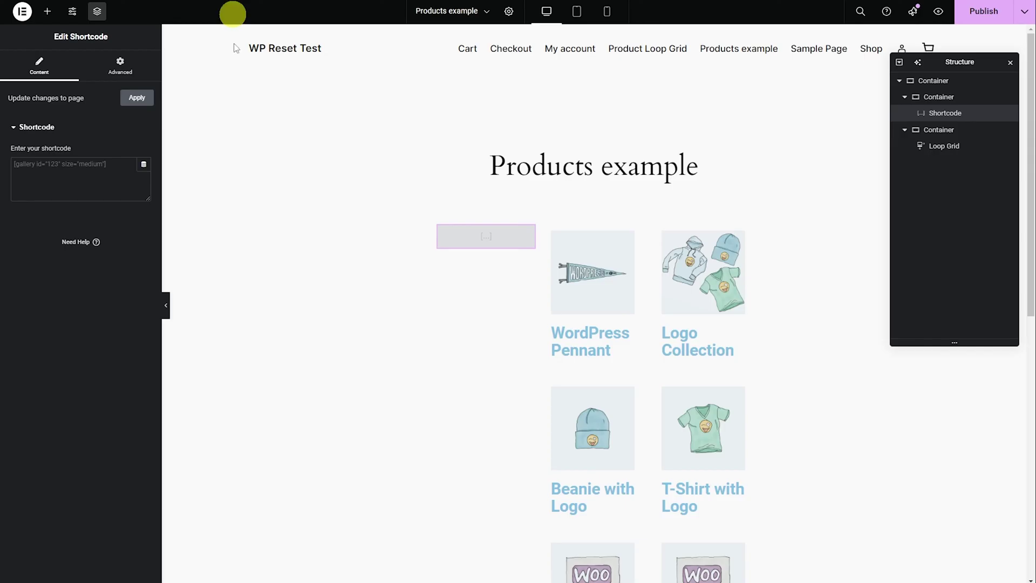
left_click(59, 178)
key("ctrl+v")
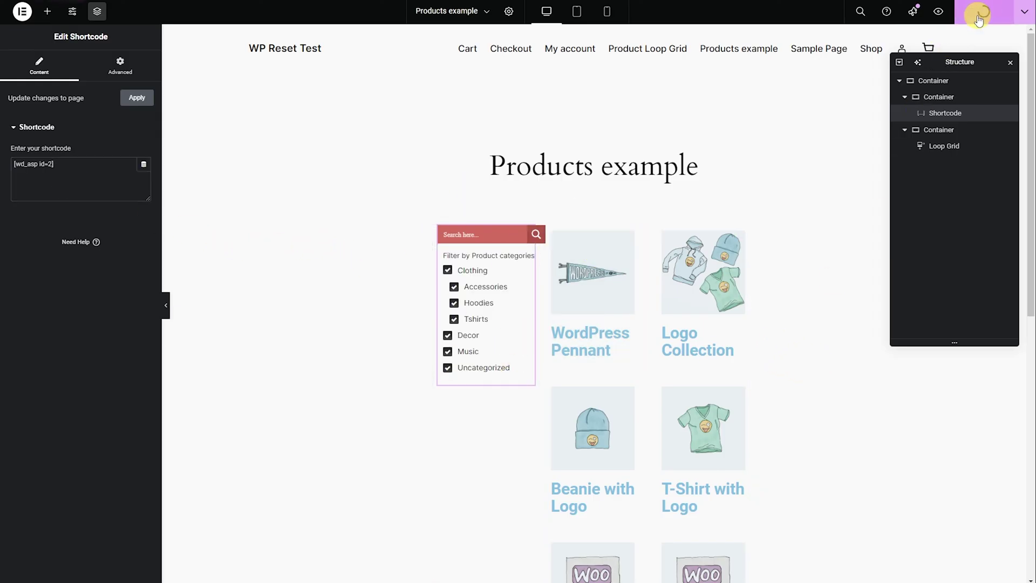
Exit Elementor to the WordPress editor, save the Products example page, and view it live
left_click(28, 22)
left_click(81, 116)
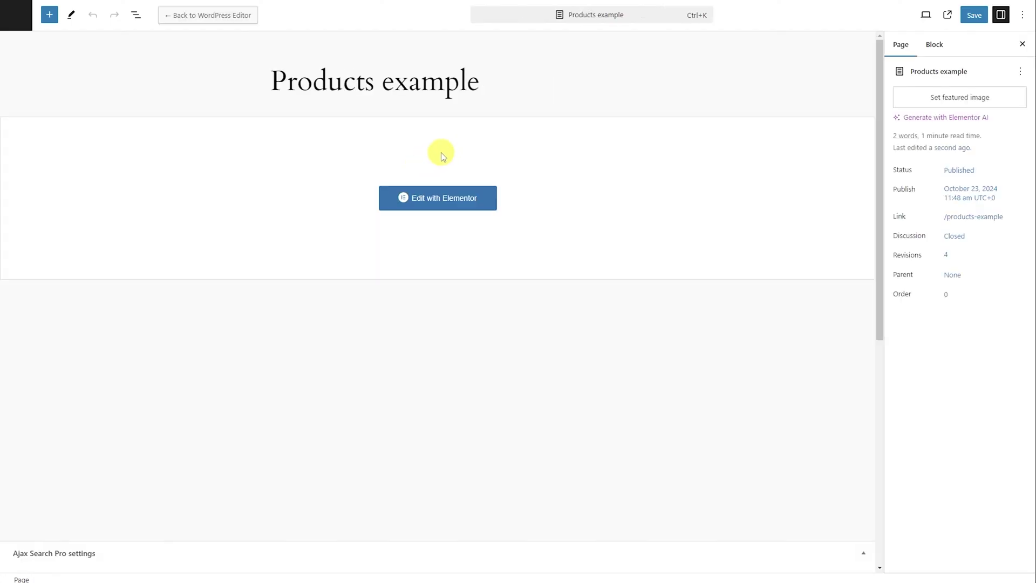
left_click(981, 20)
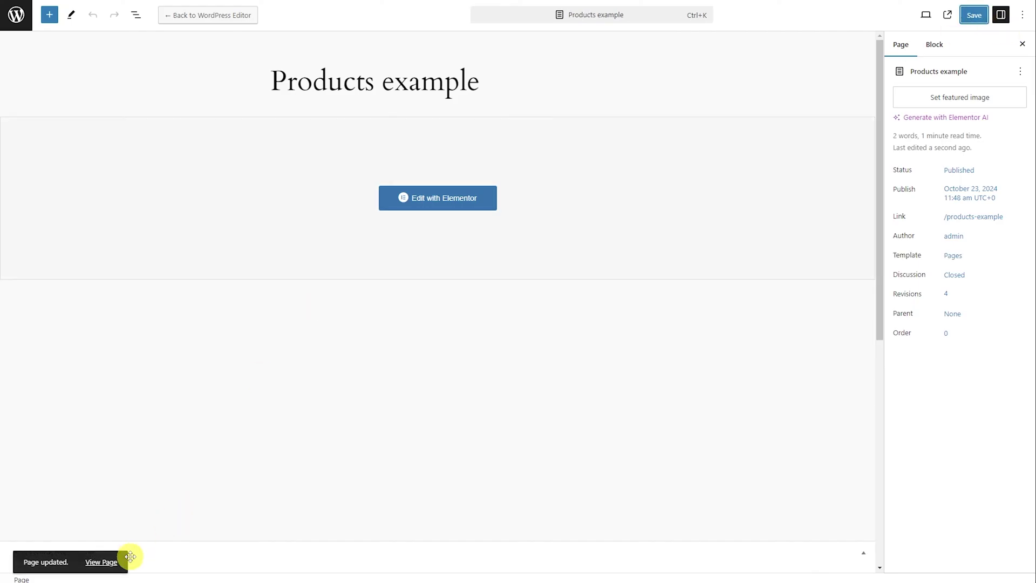
left_click(113, 560)
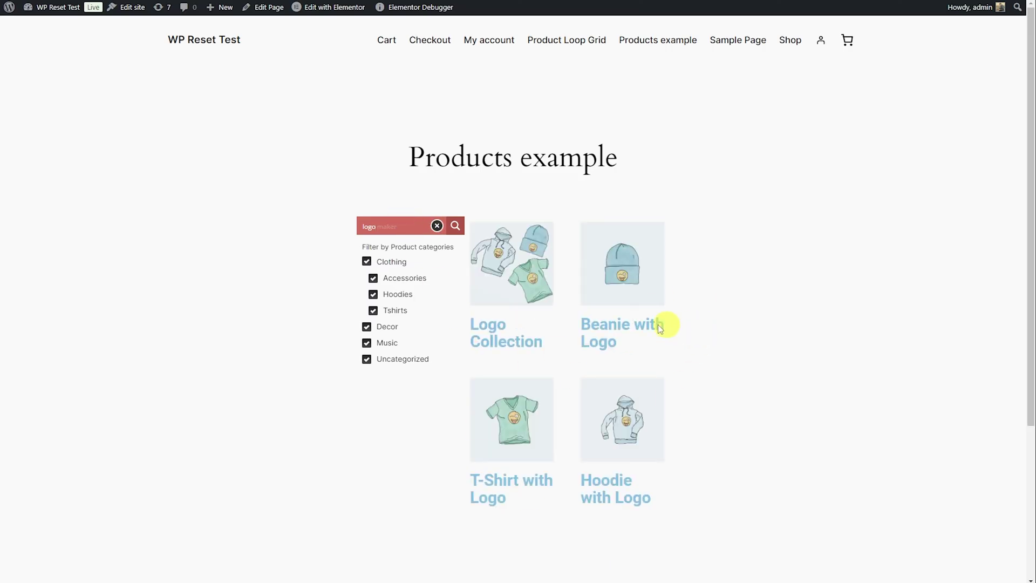
Clear the 'logo' search, uncheck the Clothing category, and search for 'sing'
key("BackSpace")
key("BackSpace")
key("BackSpace")
key("BackSpace")
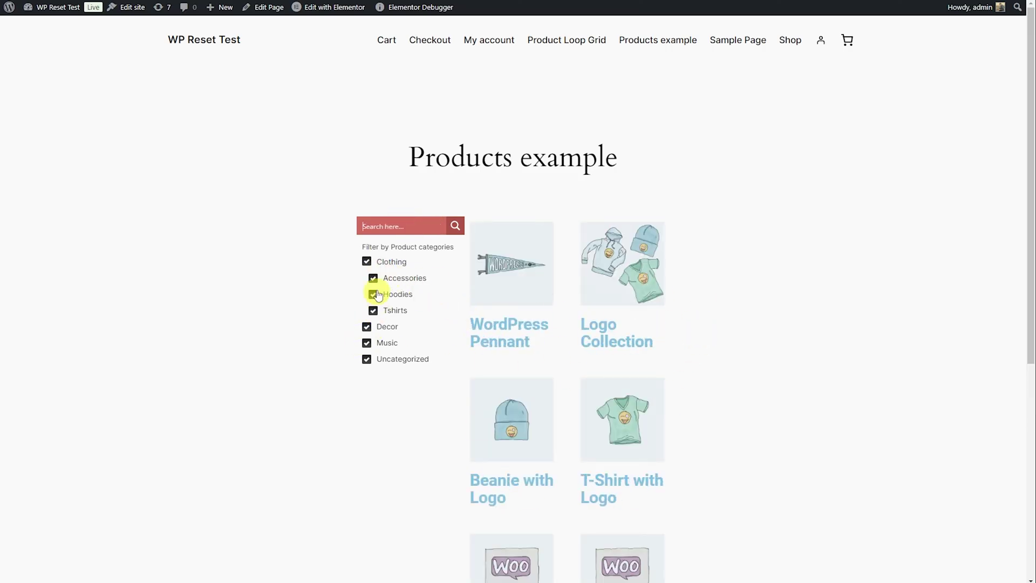
left_click(367, 261)
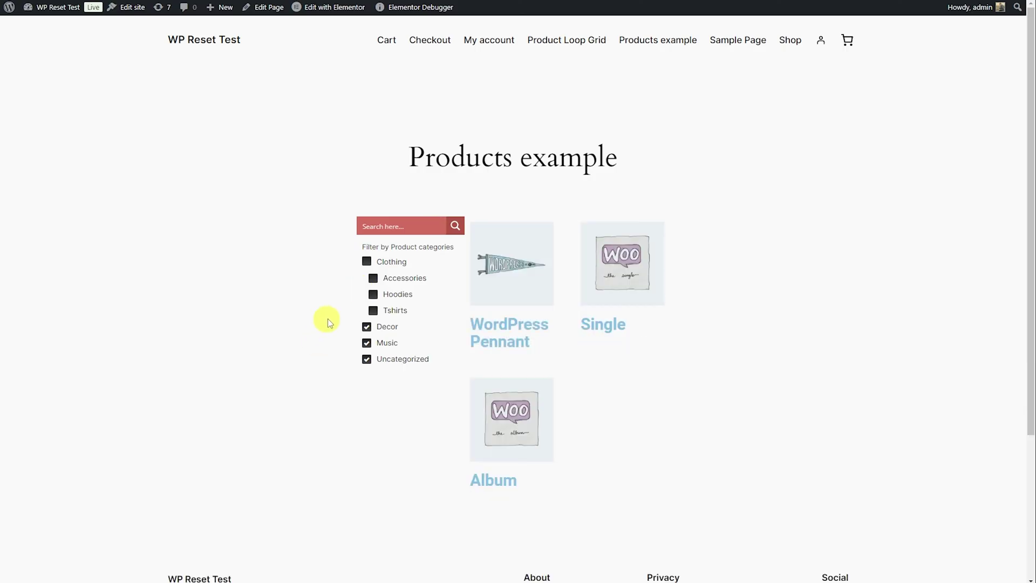
left_click(387, 227)
type("sin")
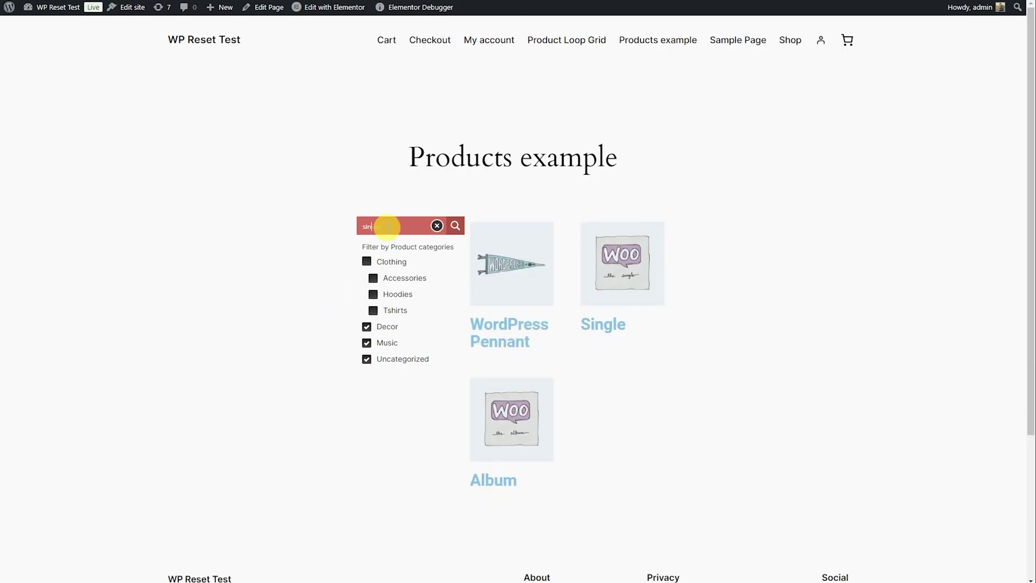
type("g")
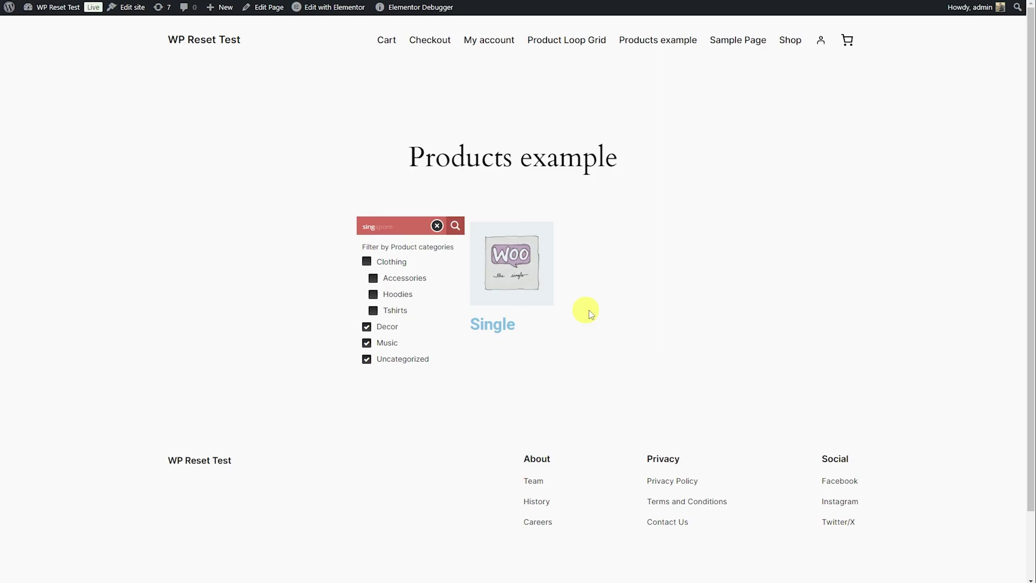